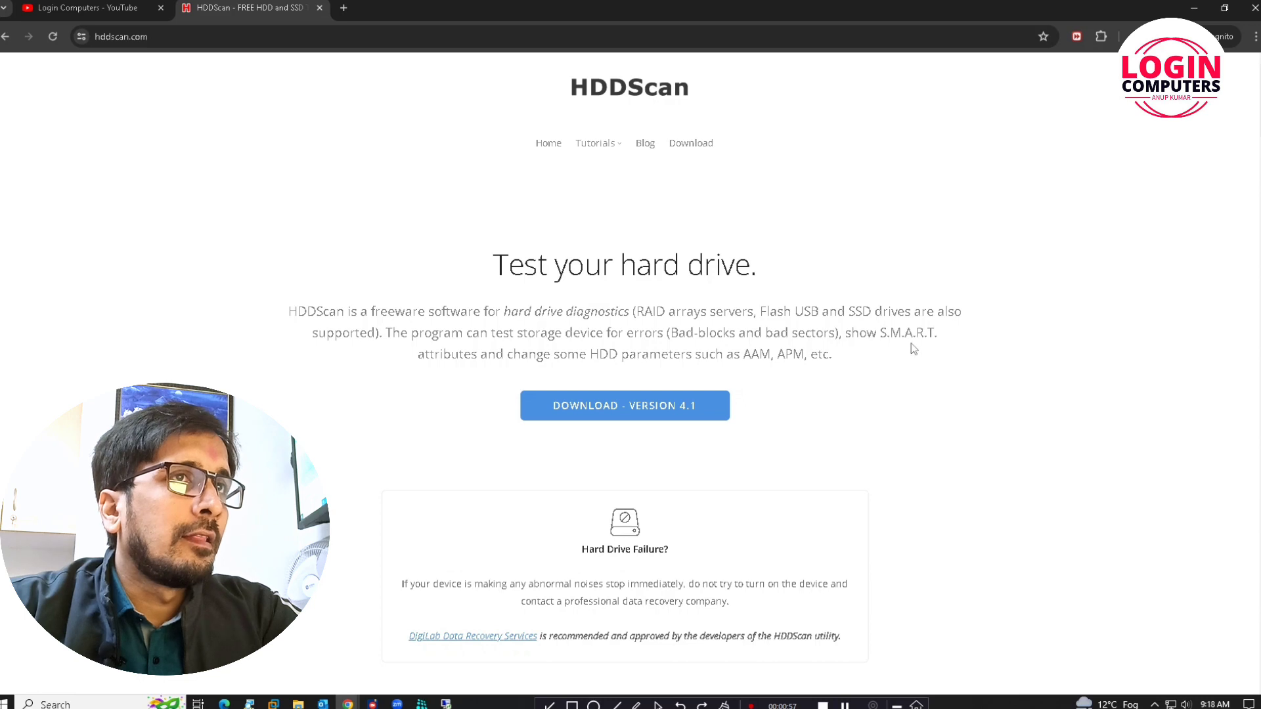
Step: Read the HDDScan home page's introduction, the hard drive failure advice and the paragraph on regular drive health tests
drag(294, 306, 951, 377)
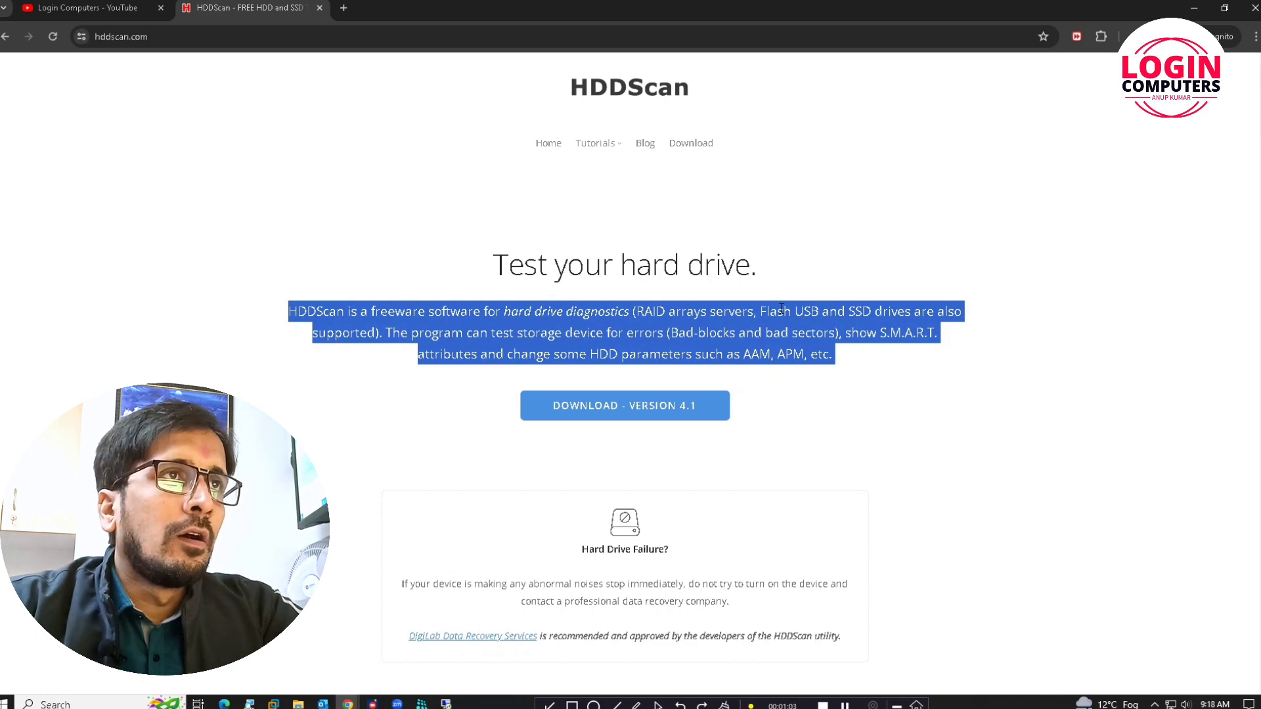
scroll(875, 406, down, 2)
drag(402, 450, 864, 490)
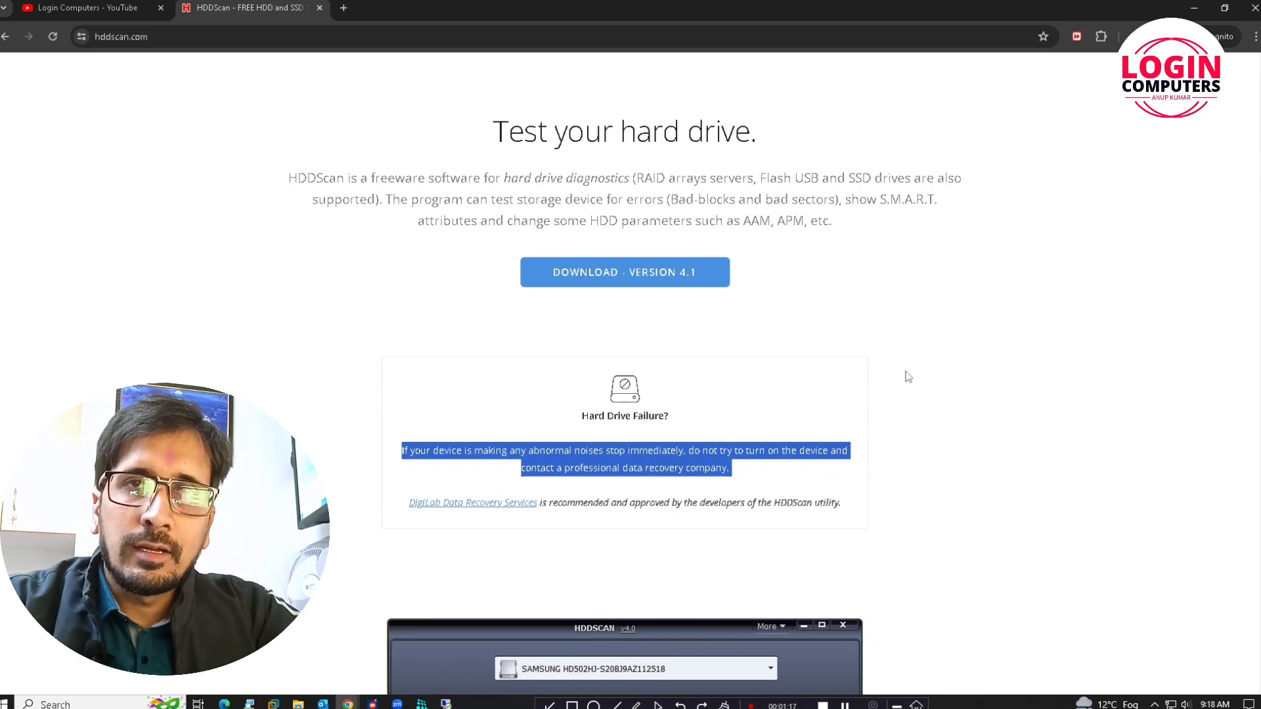
scroll(888, 349, down, 3)
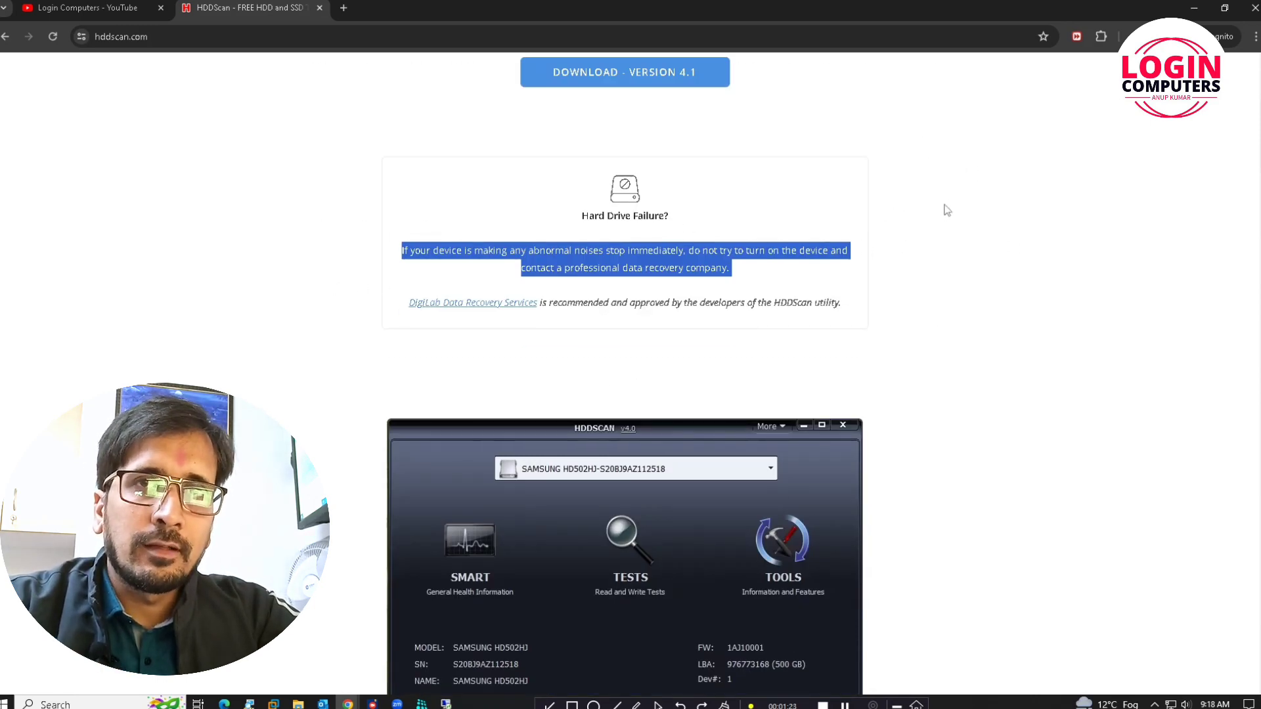
scroll(903, 431, down, 3)
scroll(792, 322, down, 3)
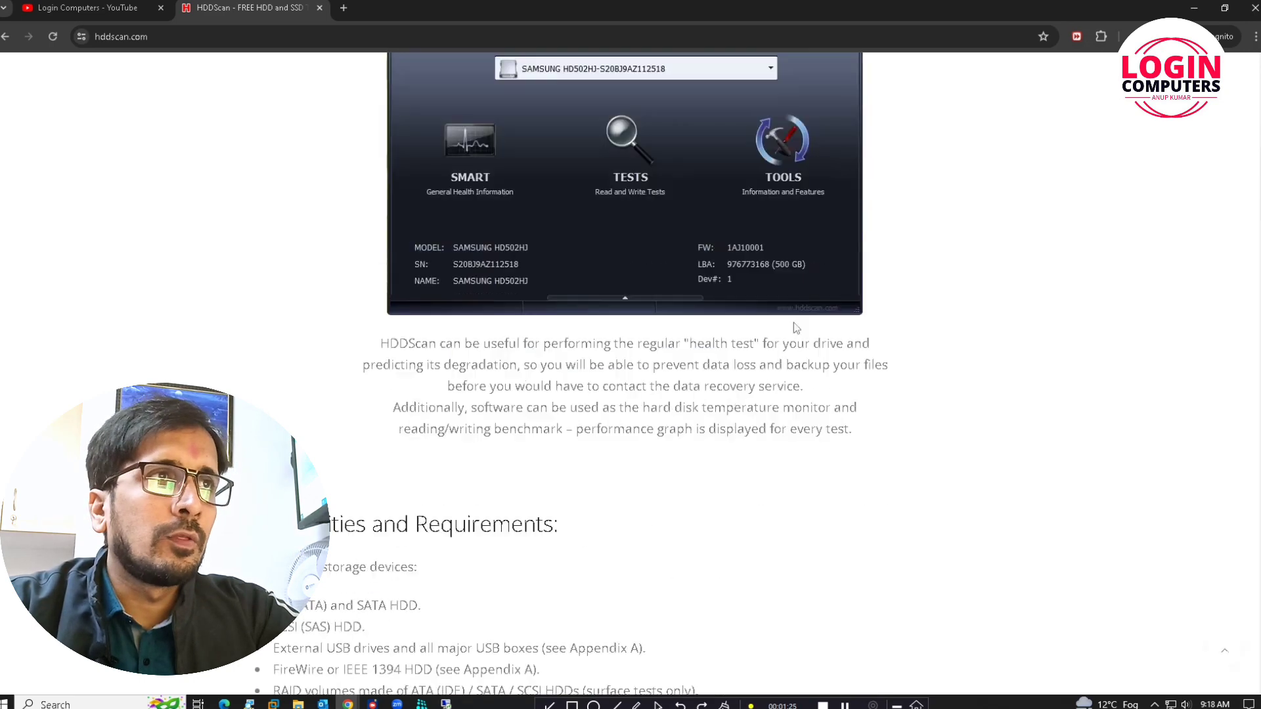
drag(381, 343, 939, 502)
scroll(940, 502, down, 3)
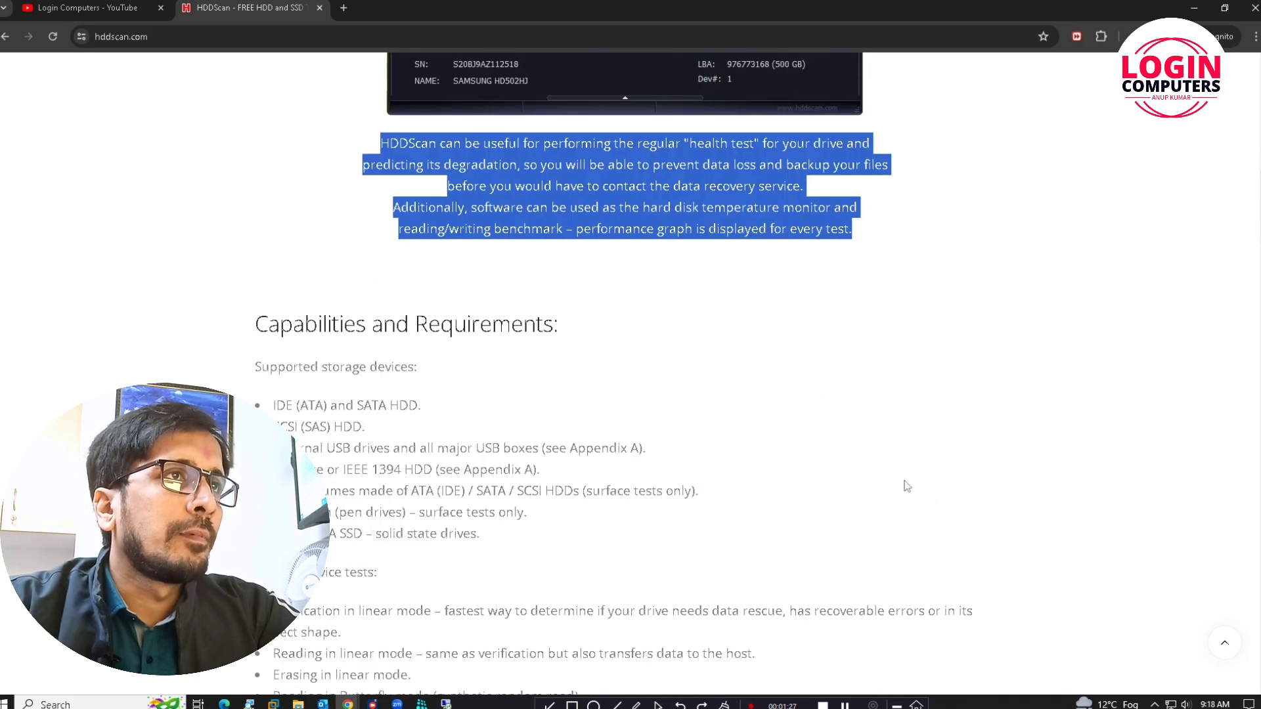
Step: Review the Capabilities and Requirements section, covering supported storage devices, storage device tests, S.M.A.R.T. functions and additional features
drag(256, 322, 570, 542)
scroll(689, 346, down, 2)
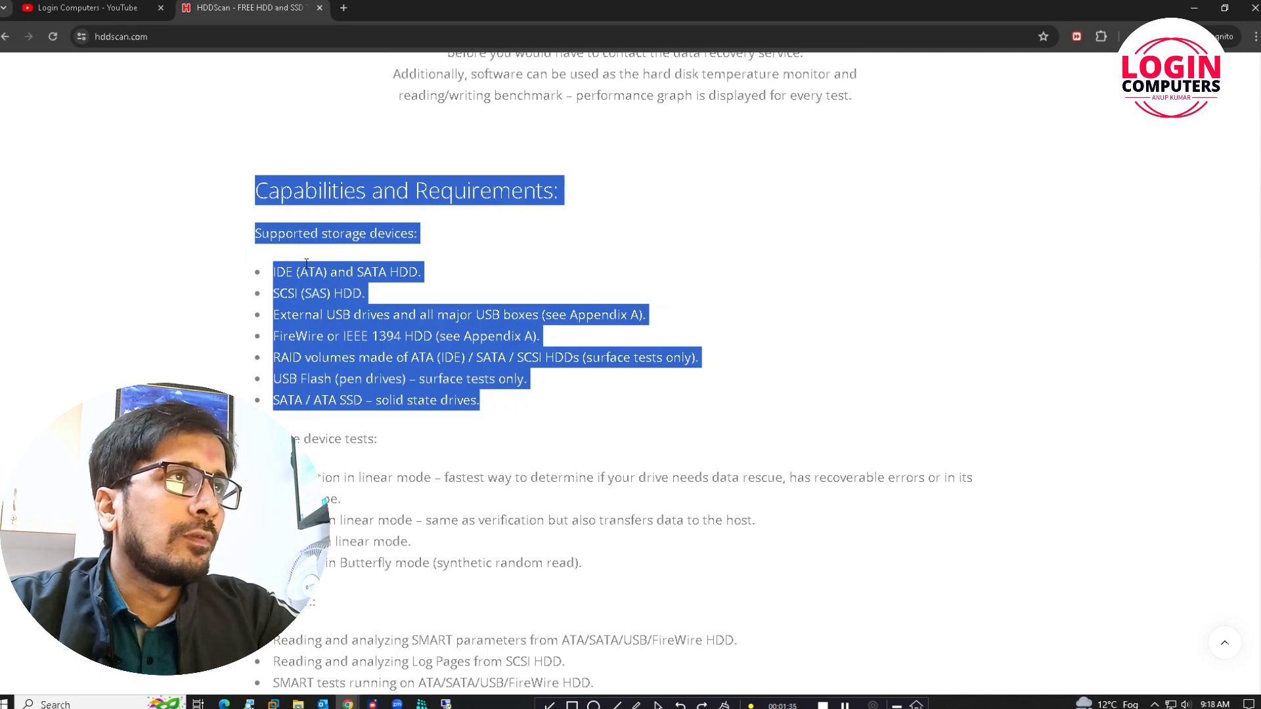
scroll(456, 269, down, 2)
drag(260, 303, 670, 624)
scroll(666, 621, down, 3)
scroll(664, 573, up, 1)
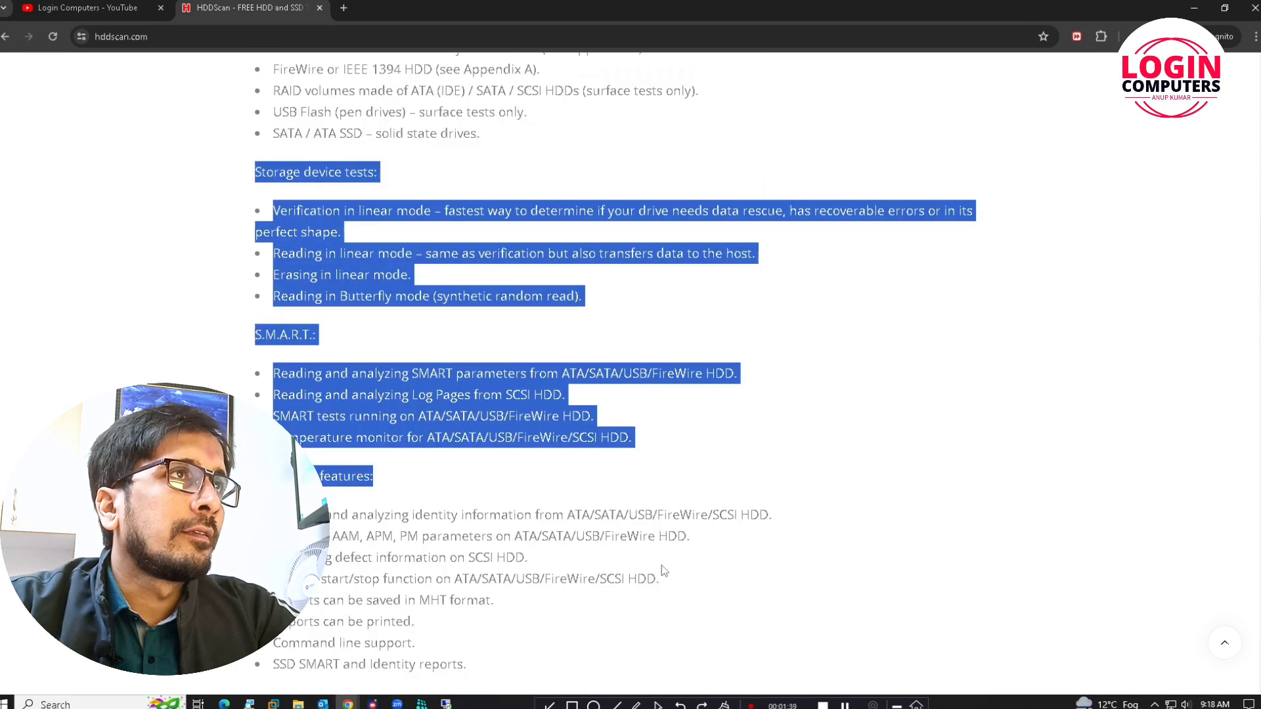
click(474, 304)
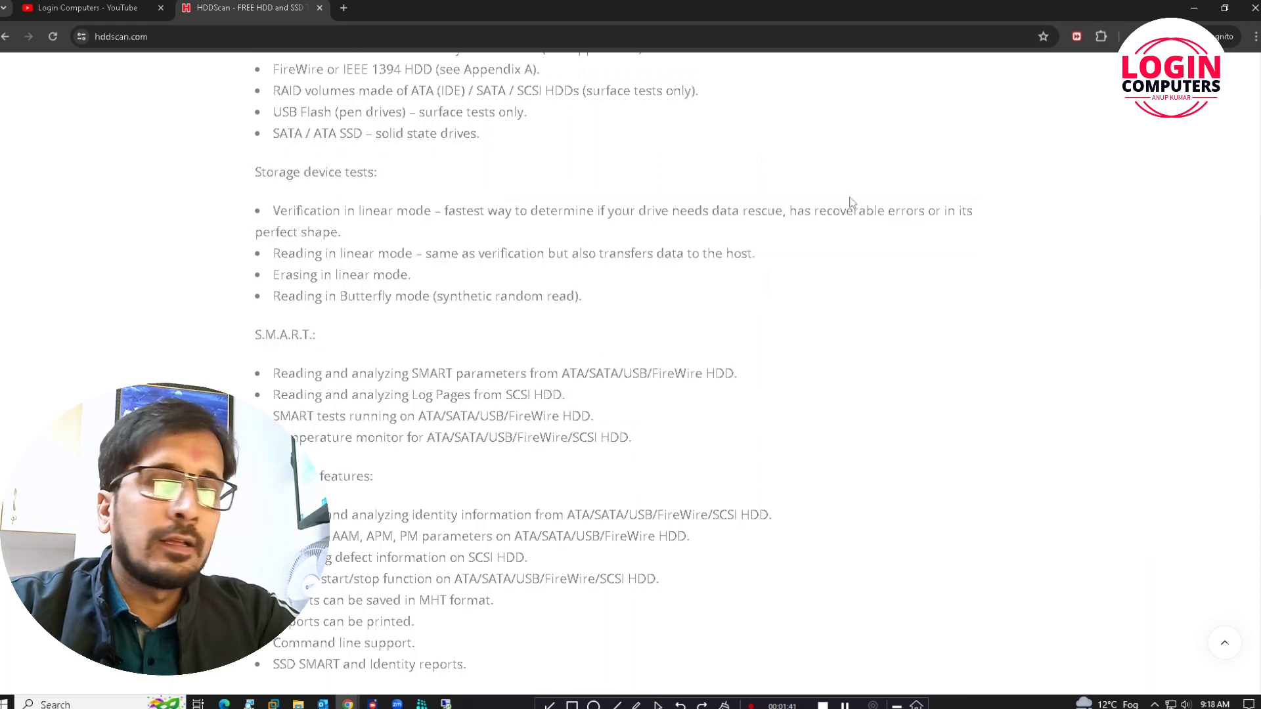
drag(274, 210, 460, 318)
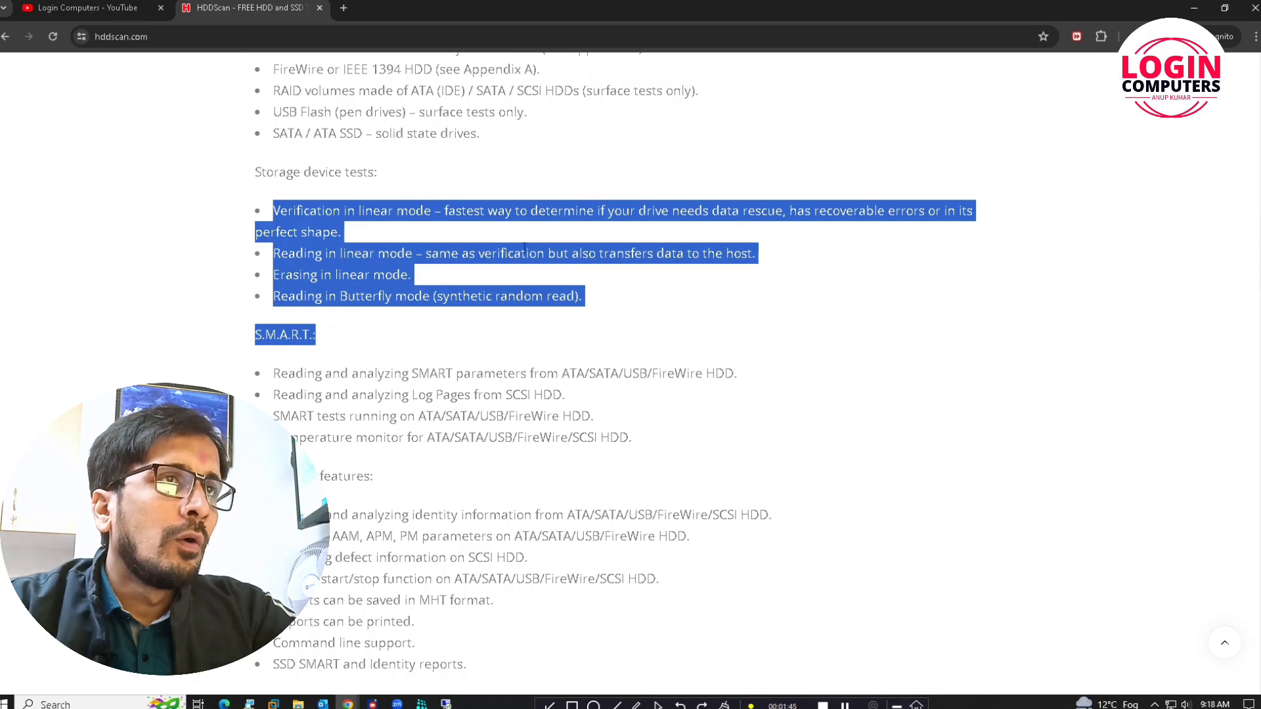
scroll(570, 258, down, 1)
scroll(358, 345, down, 15)
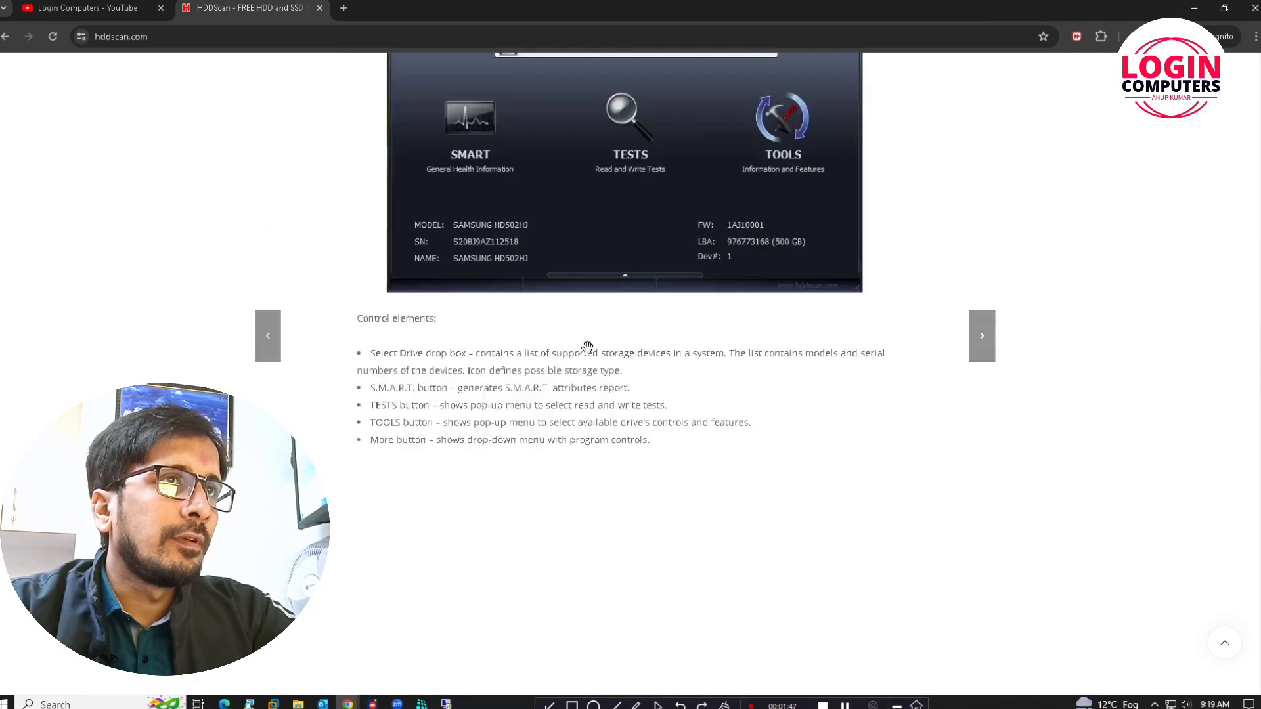
scroll(591, 346, up, 15)
scroll(595, 346, up, 15)
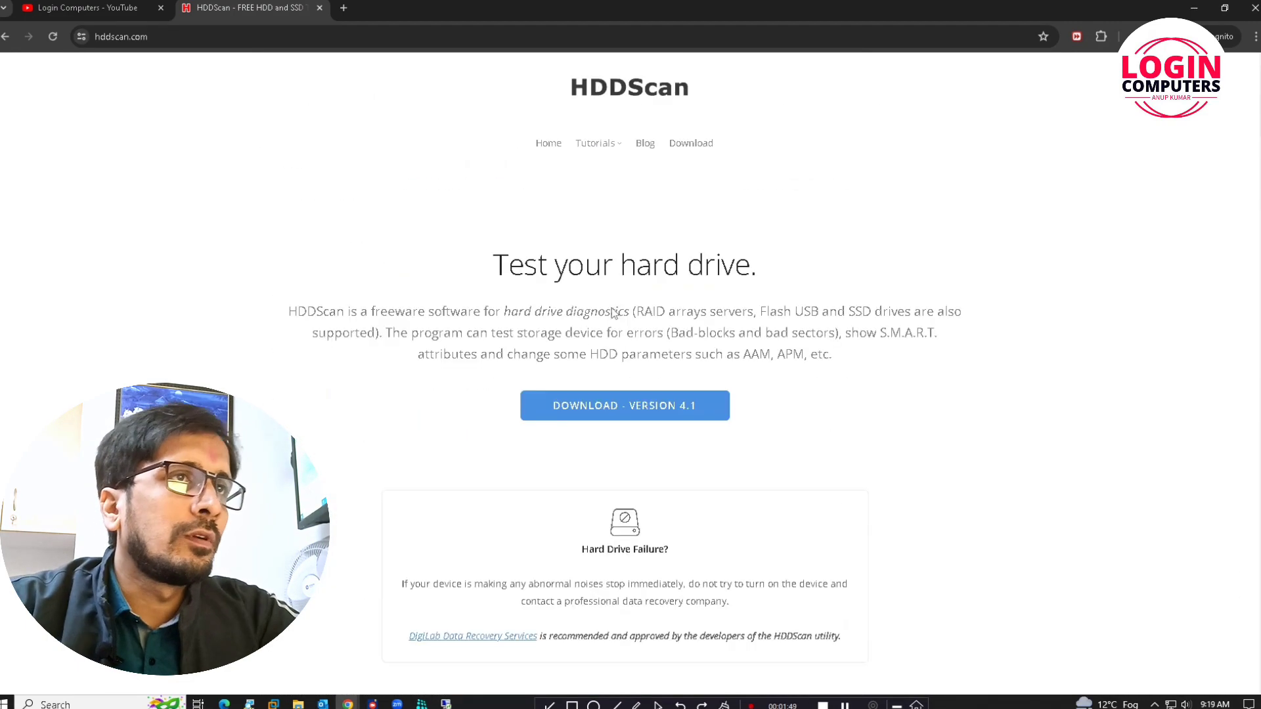
Step: Download HDDScan version 4.1 into the Pictures folder and show the downloaded archive in File Explorer
click(650, 414)
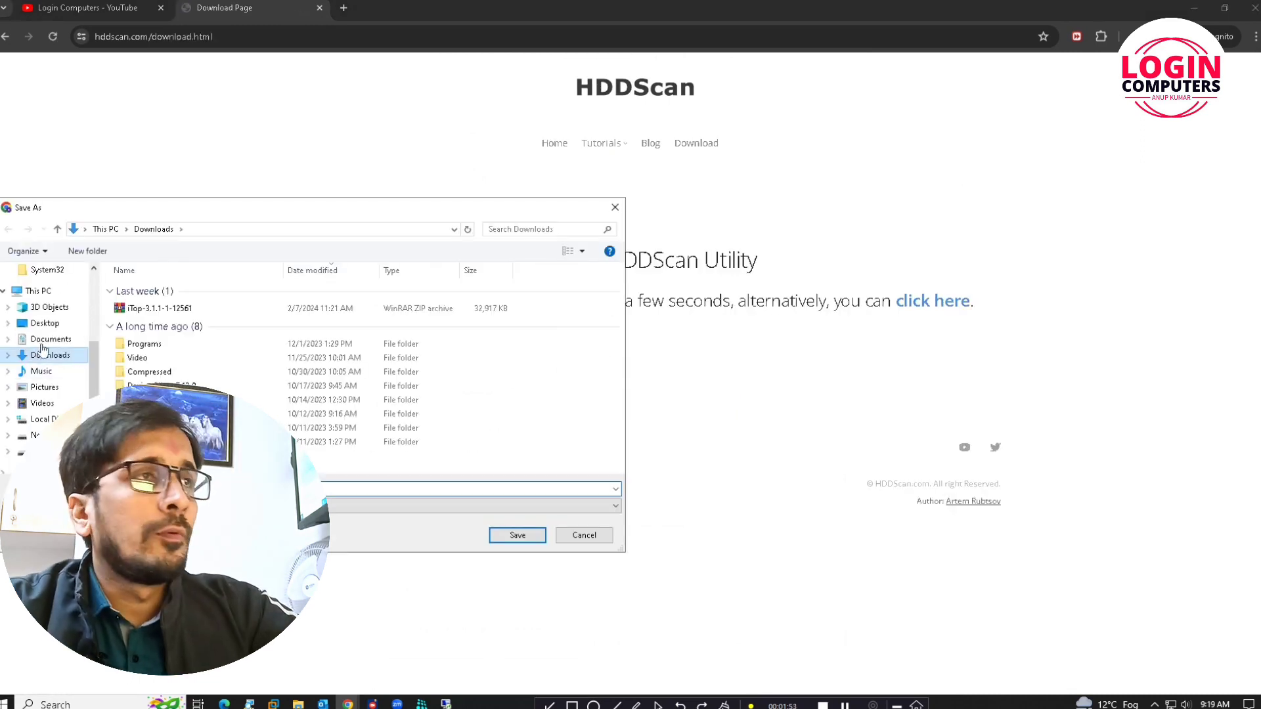
click(44, 388)
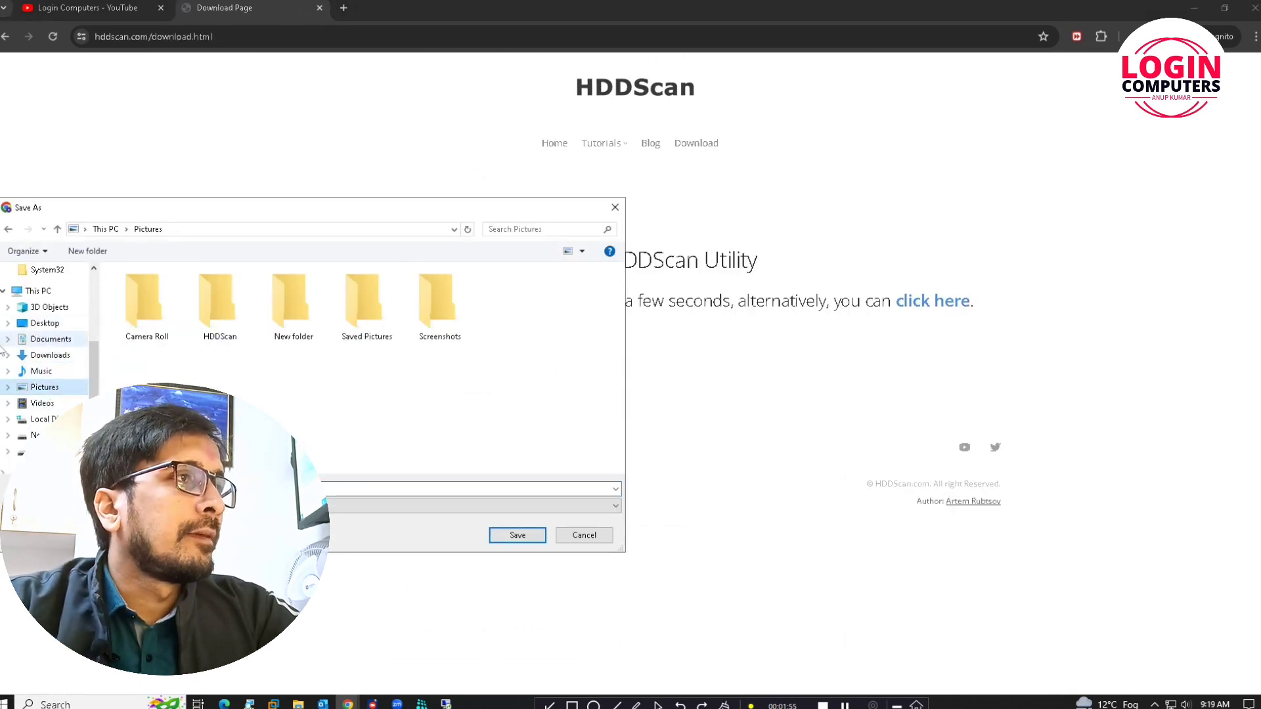
click(507, 534)
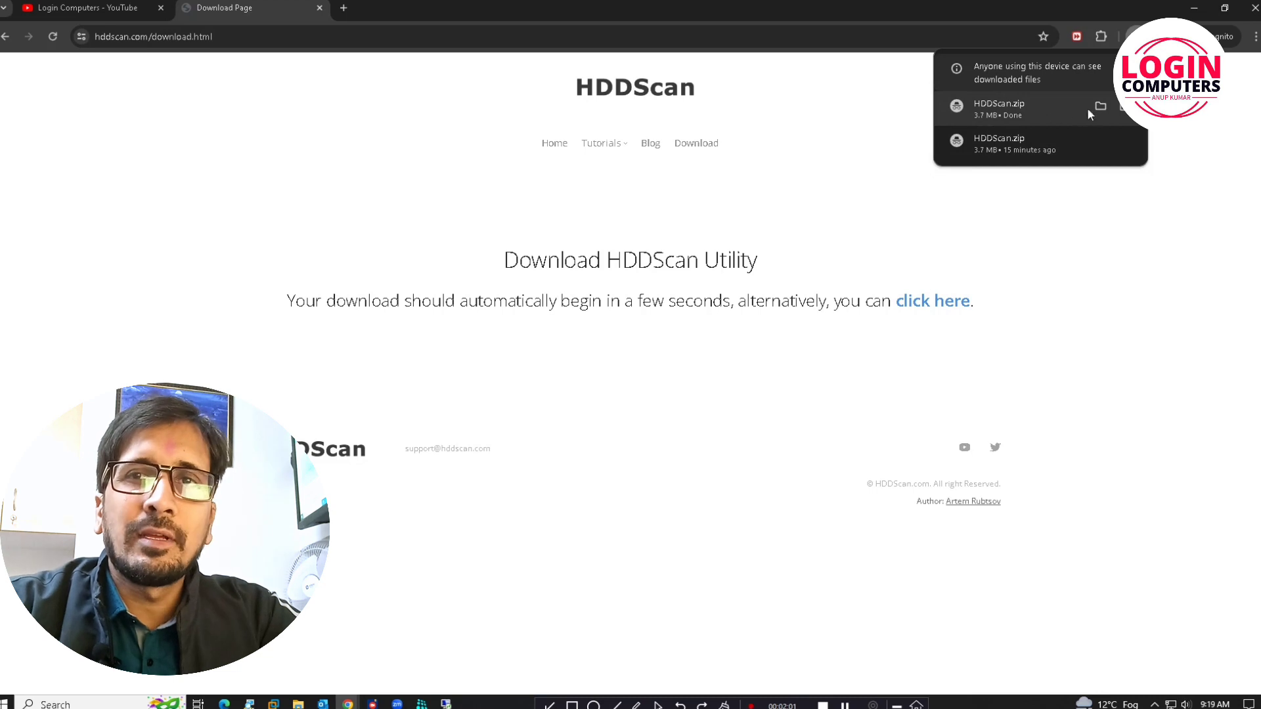
click(1100, 106)
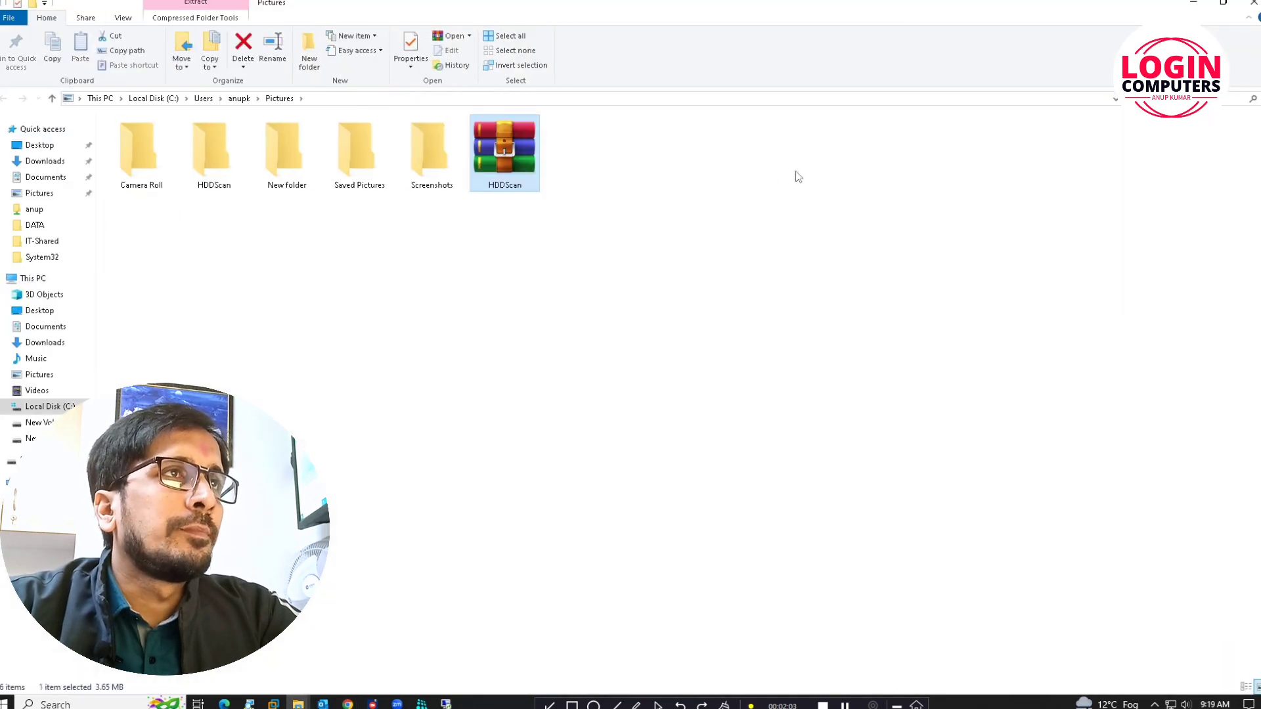
Step: Delete the old HDDScan folder from Pictures and extract the downloaded archive into its own HDDScan folder
click(203, 159)
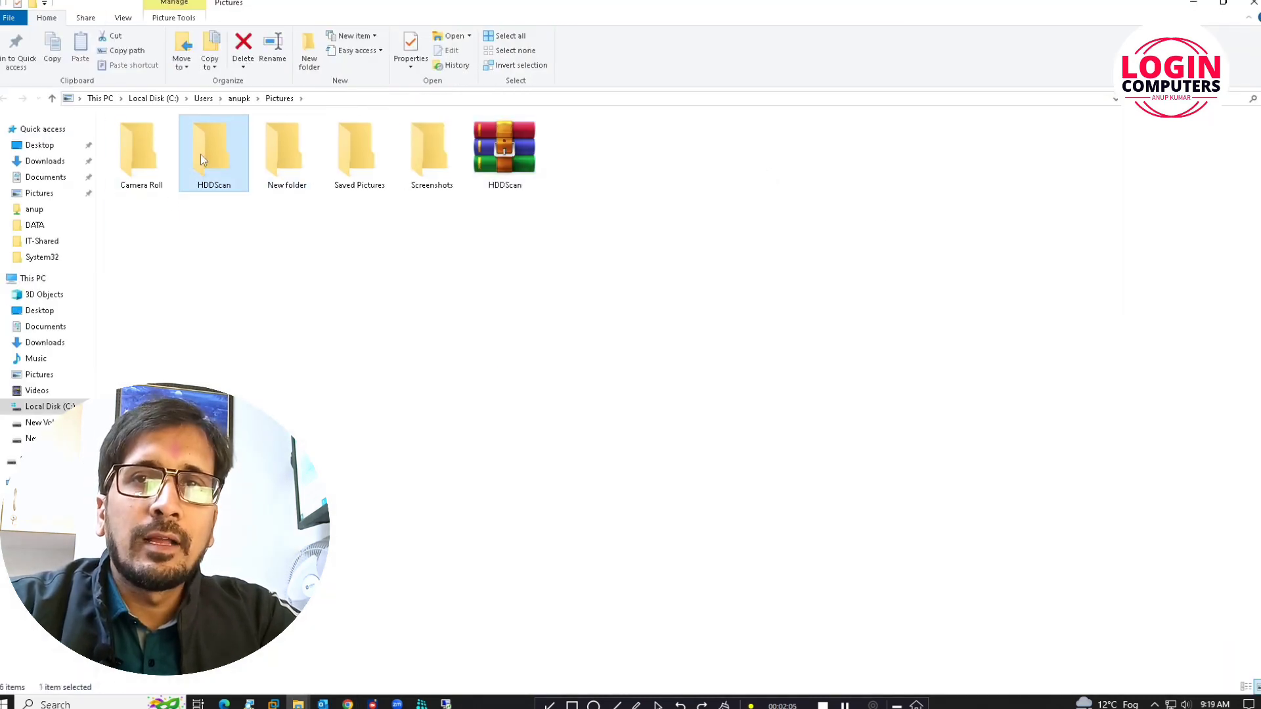
key(Delete)
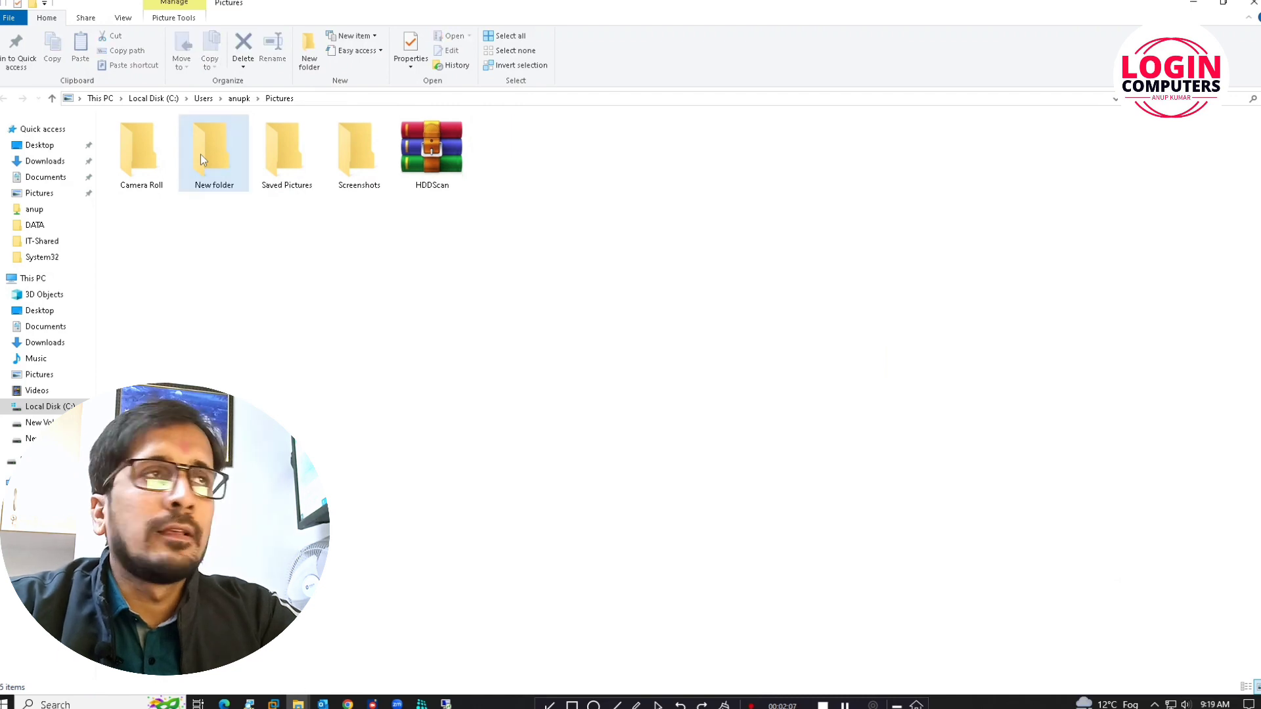
right_click(448, 156)
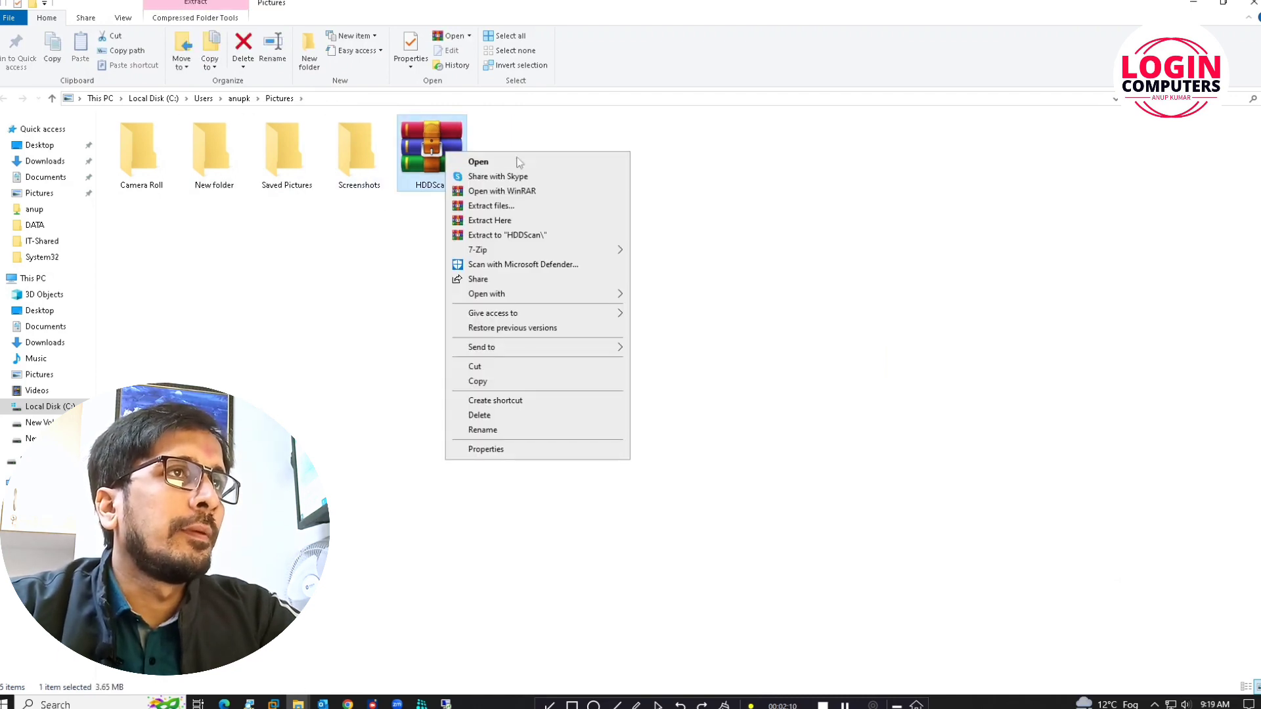
click(523, 236)
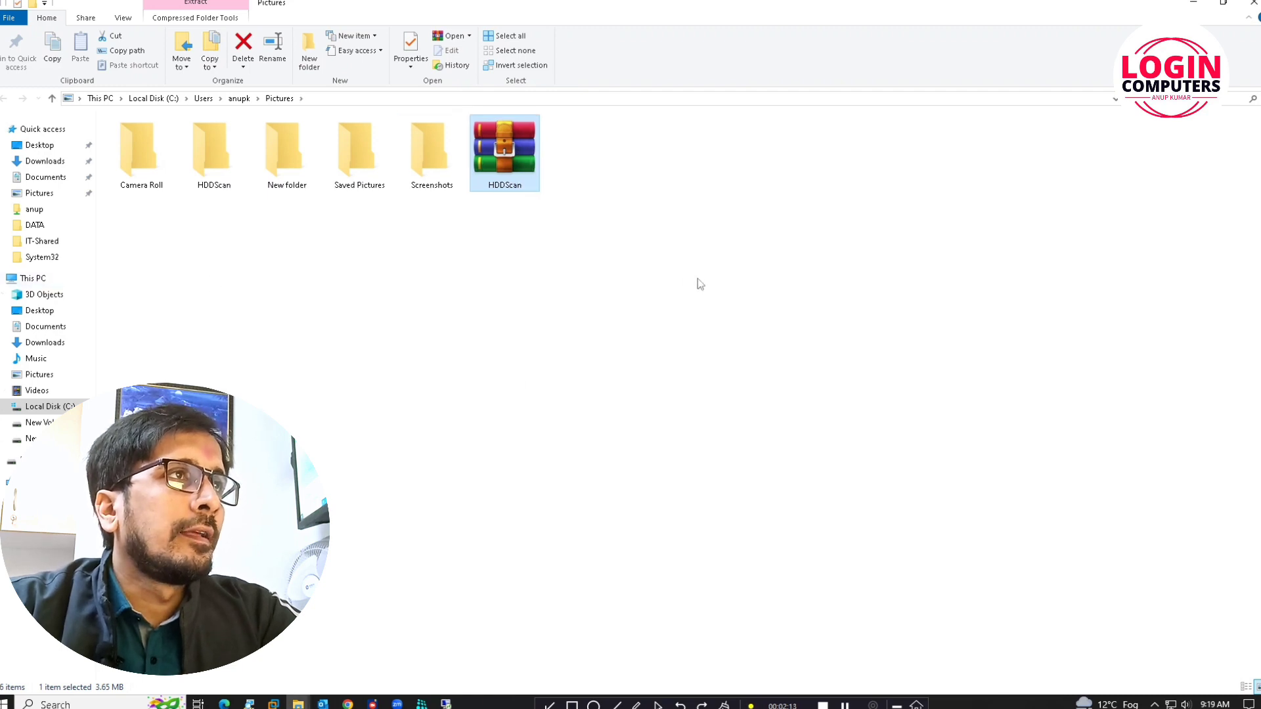
Step: Launch the HDDScan program from the extracted folder and accept its license agreement
click(220, 189)
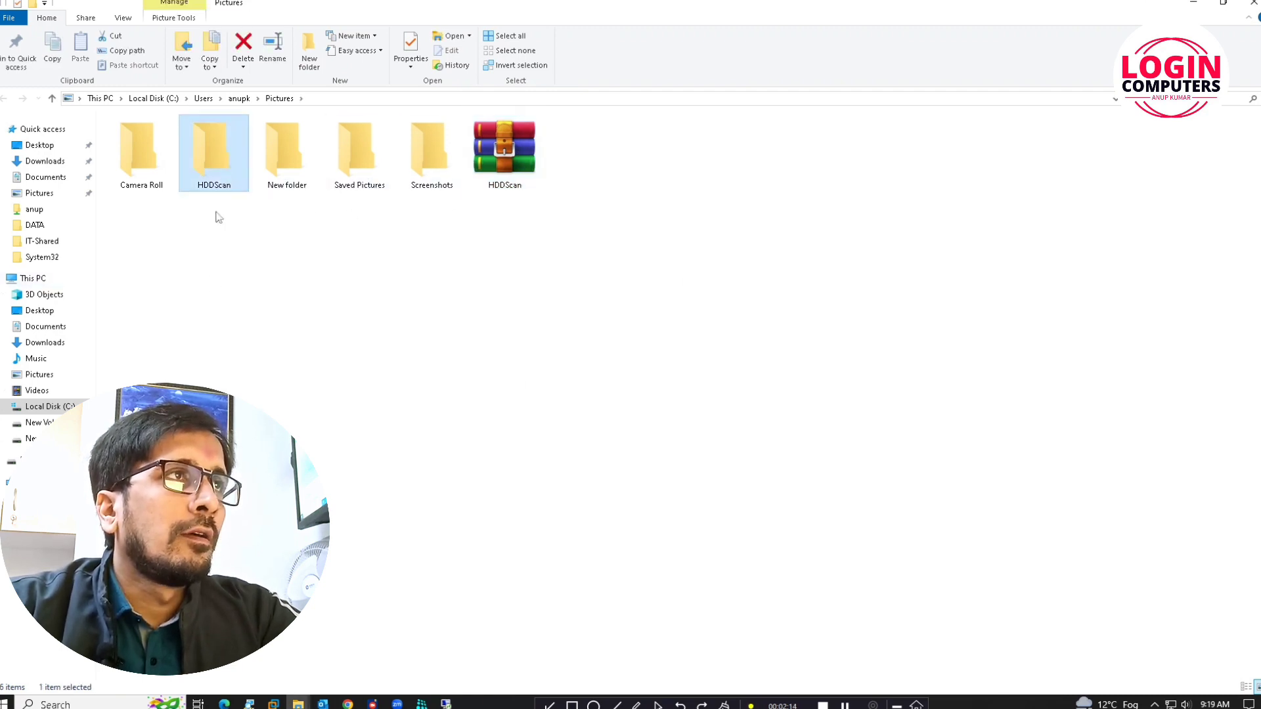
double_click(214, 173)
right_click(410, 234)
click(461, 282)
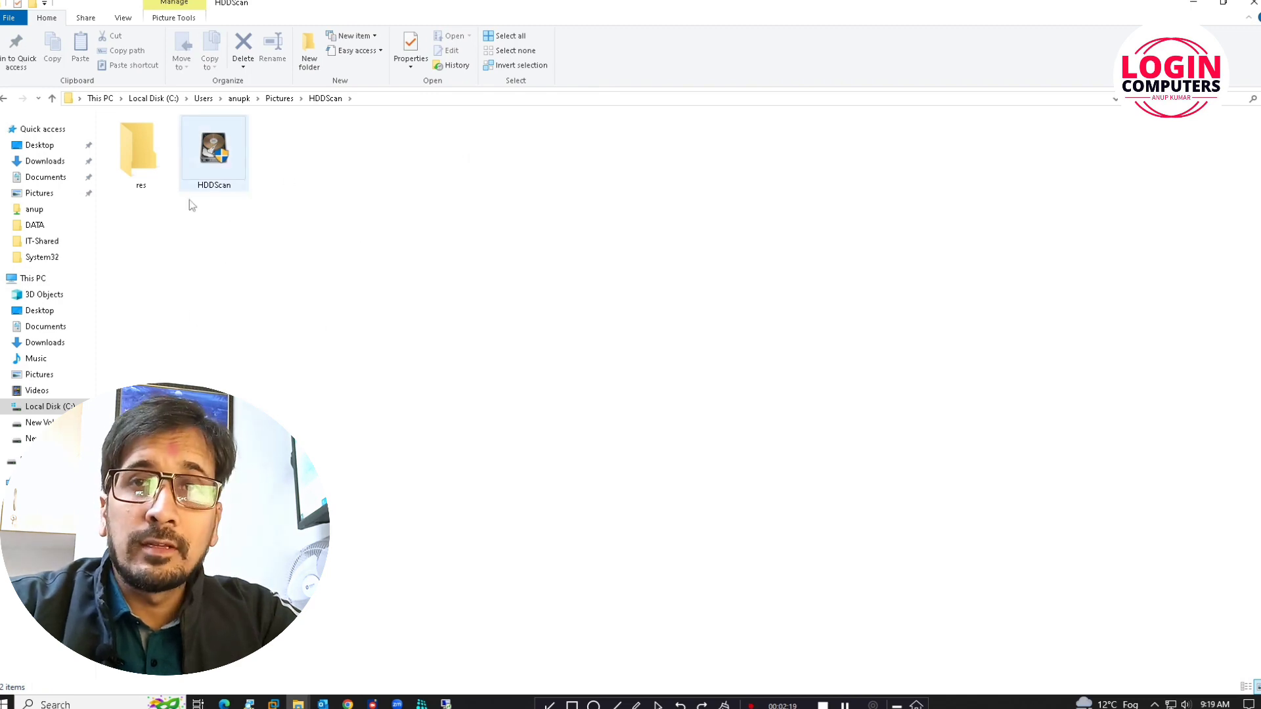
click(211, 160)
right_click(216, 161)
click(265, 184)
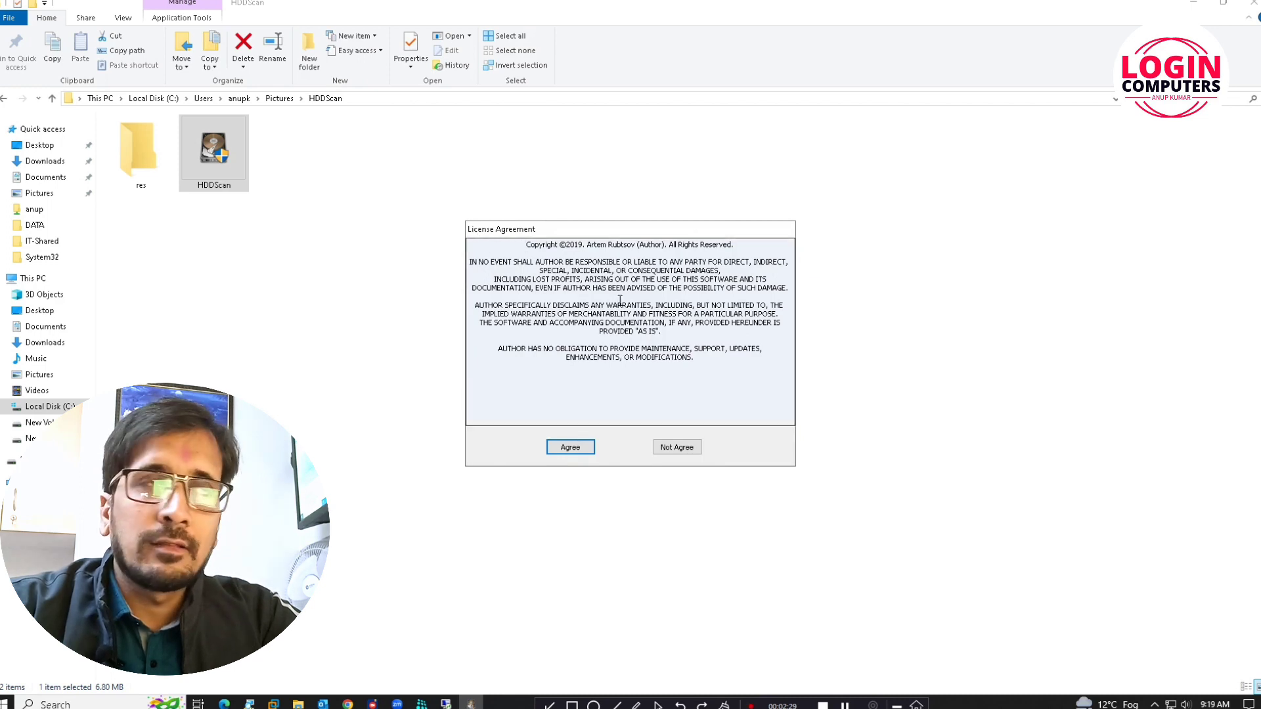
click(570, 447)
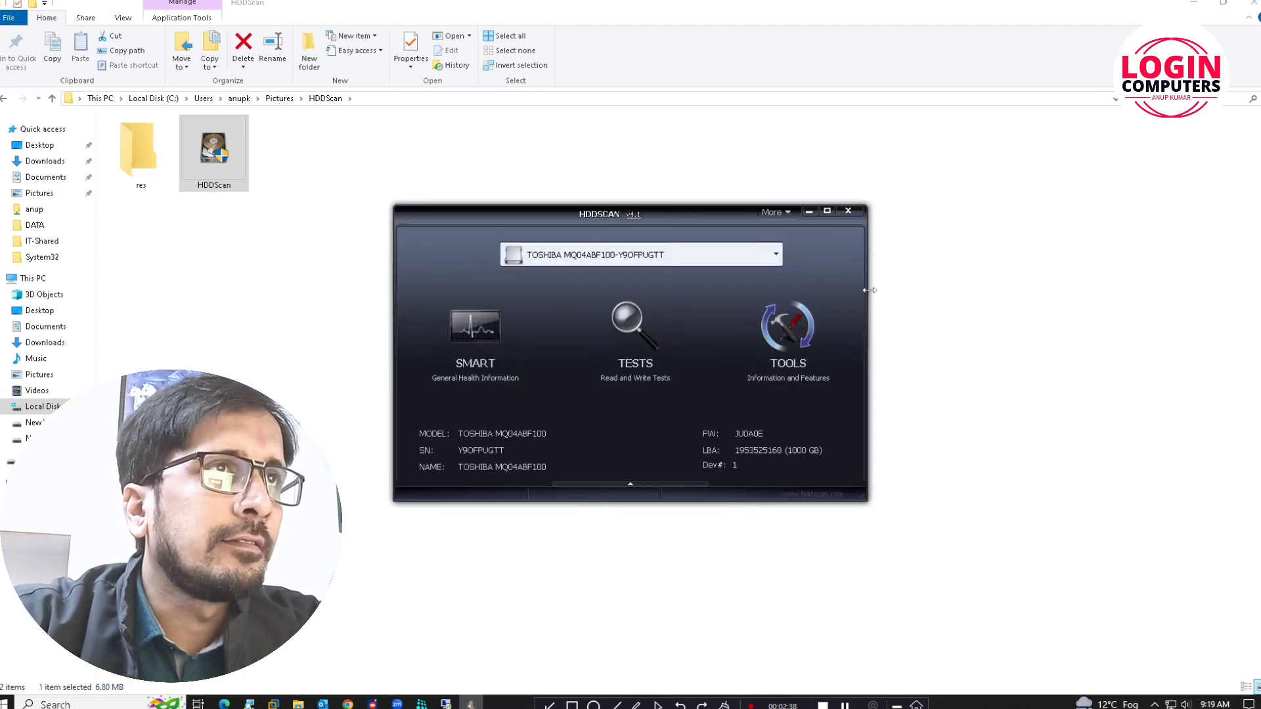
Step: Select the TOSHIBA MQ04ABF100 drive and start a Verify test with the default sector range and block size
click(714, 258)
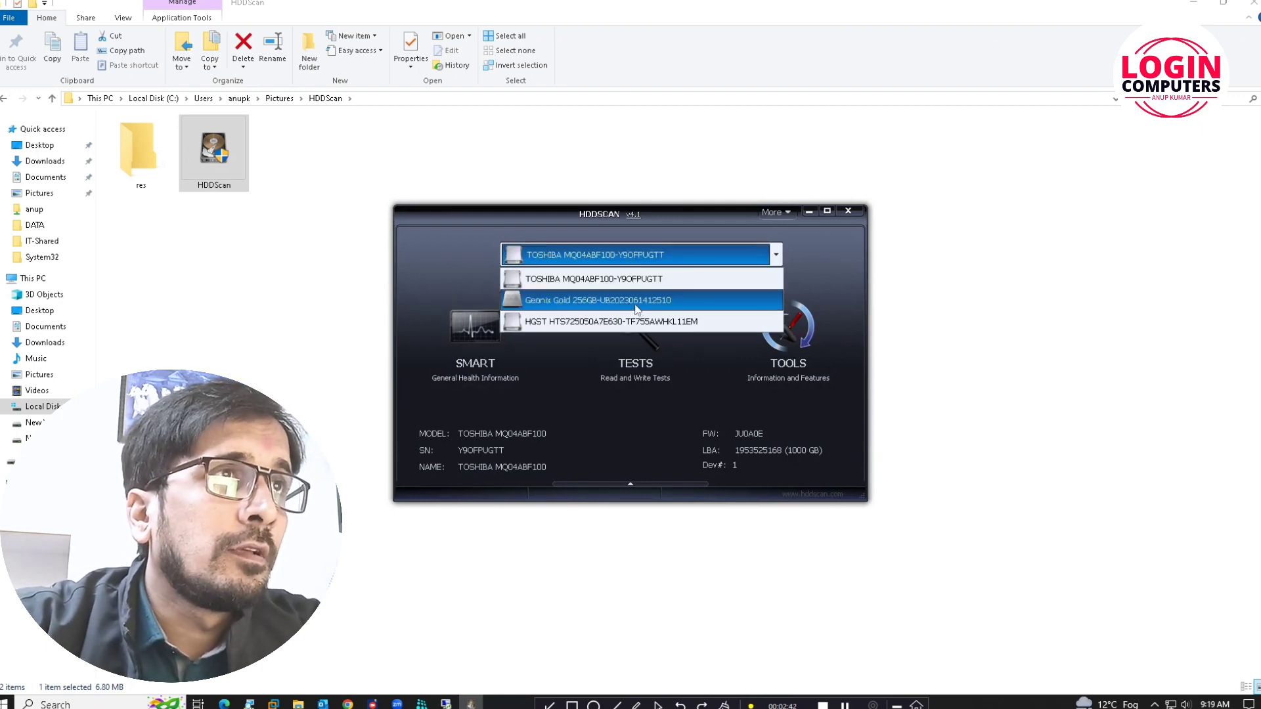
click(583, 281)
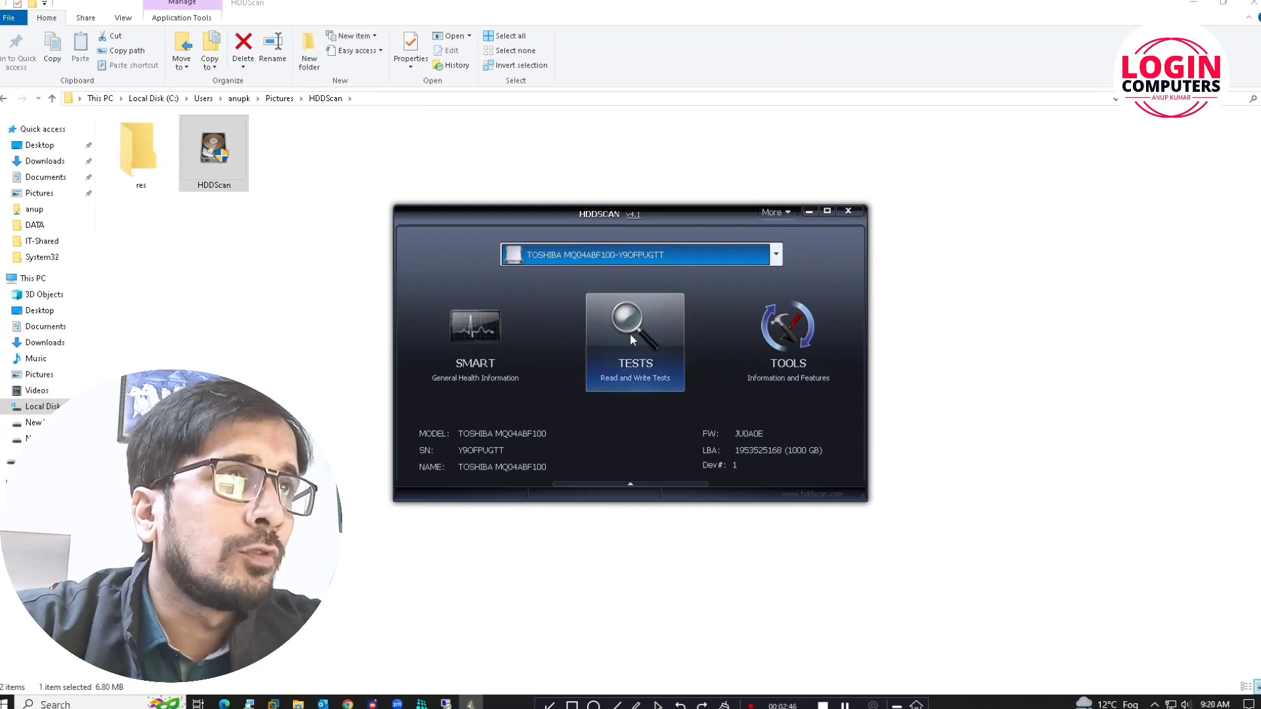
click(633, 388)
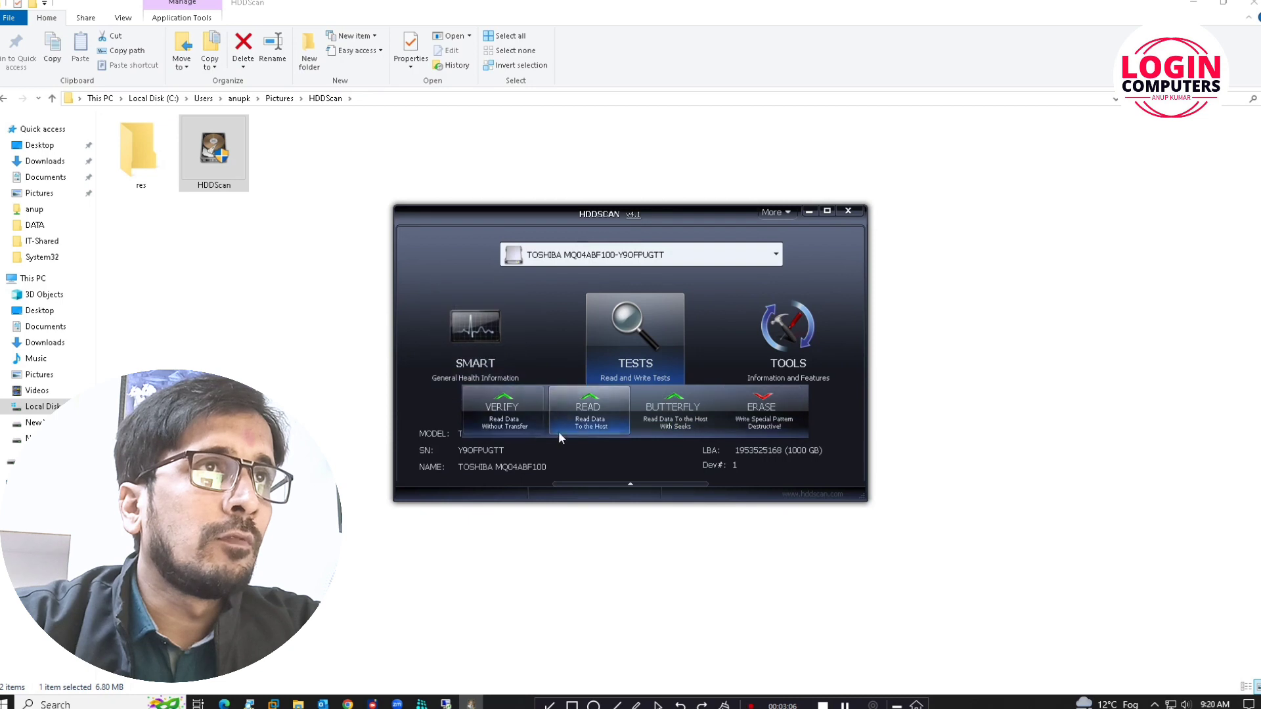
click(509, 424)
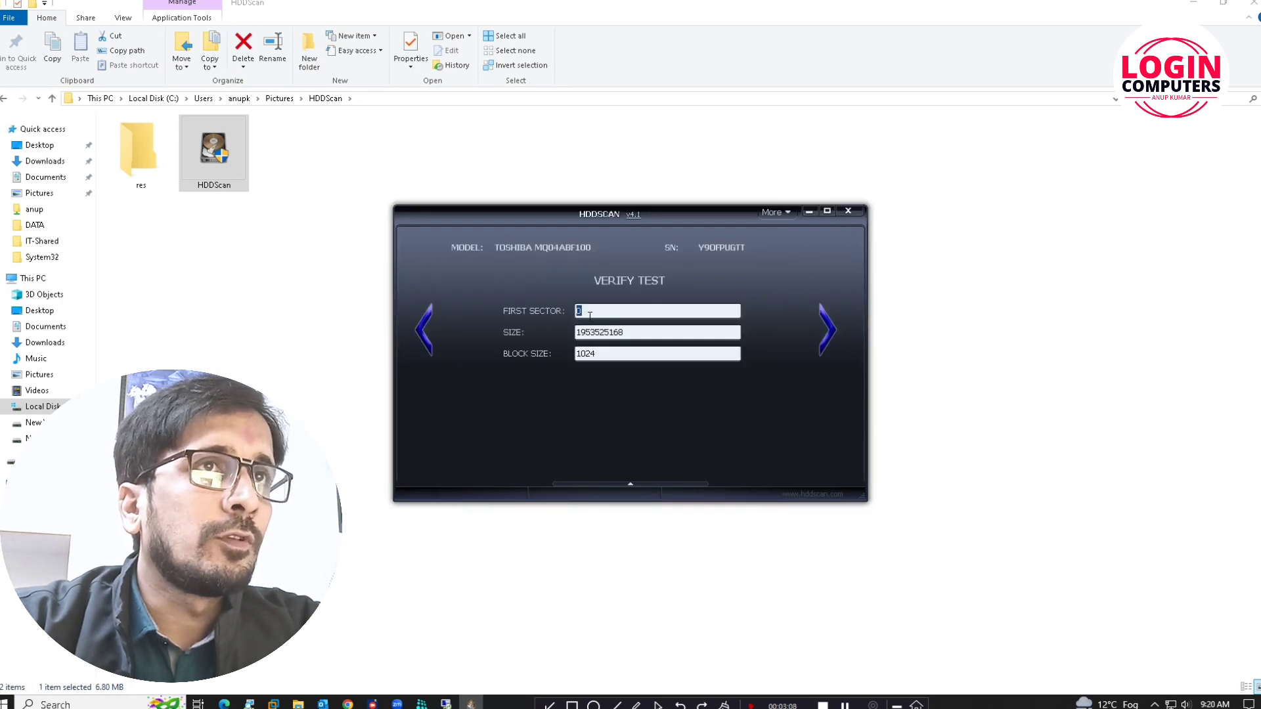
click(827, 331)
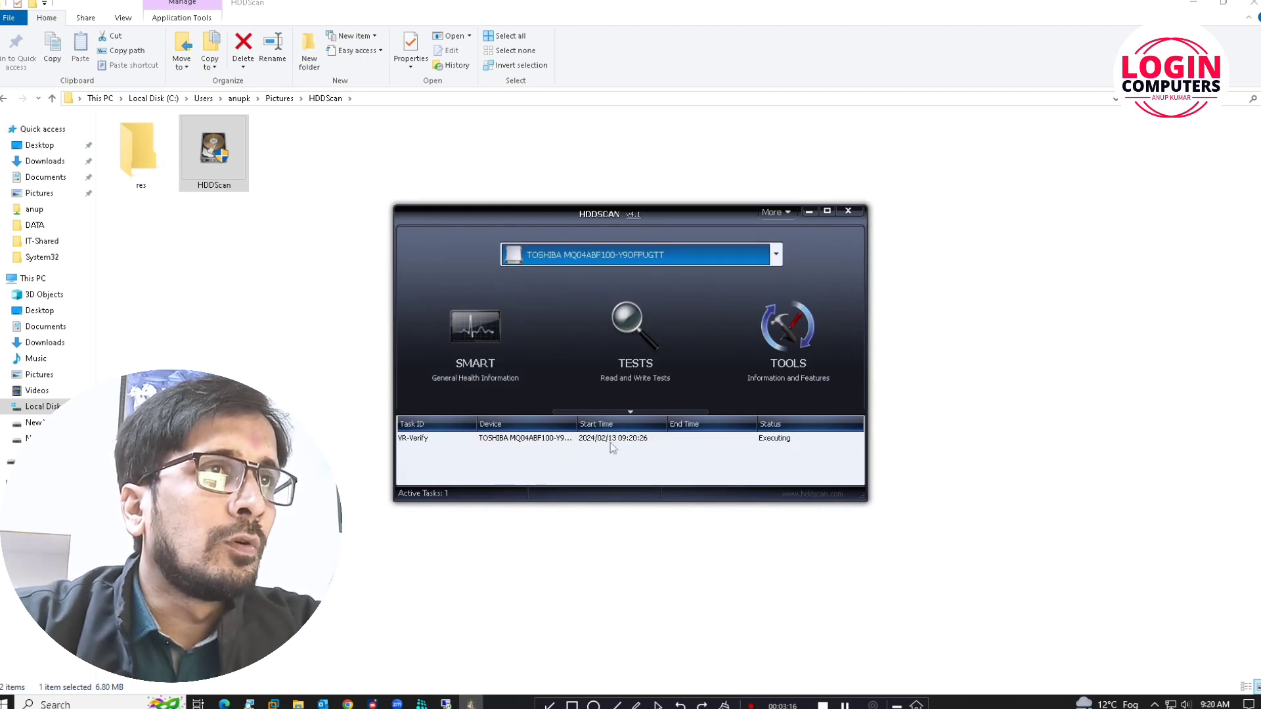
Step: Examine the verify task's details, including the block map and response-time counts, until the scan ends, and close them
right_click(494, 446)
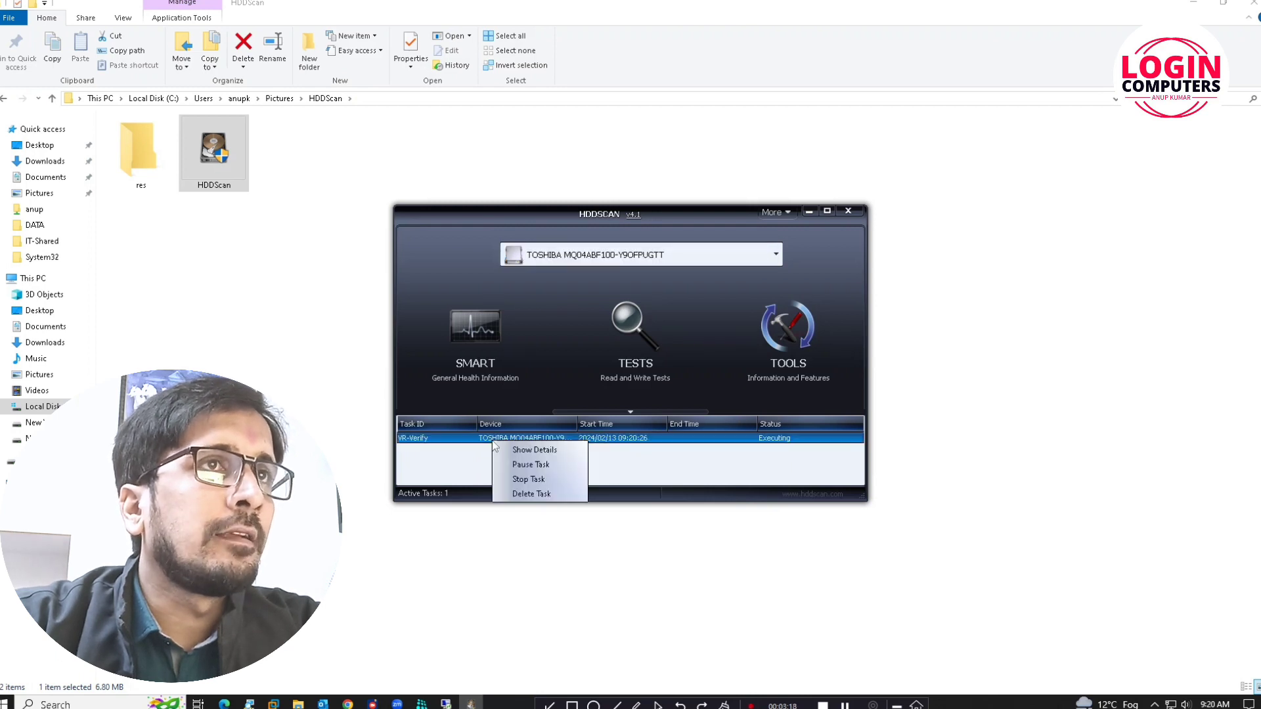
click(519, 450)
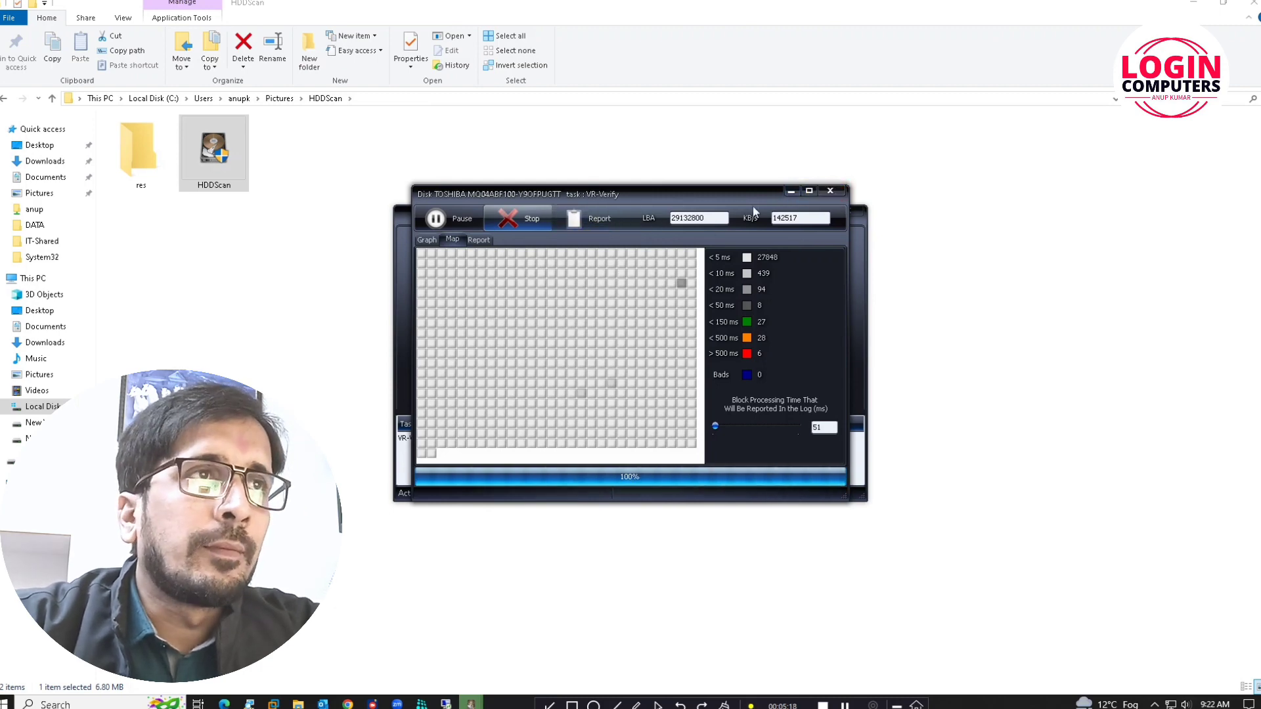
click(830, 190)
Step: Delete the finished verify task from the task list
click(545, 439)
right_click(522, 439)
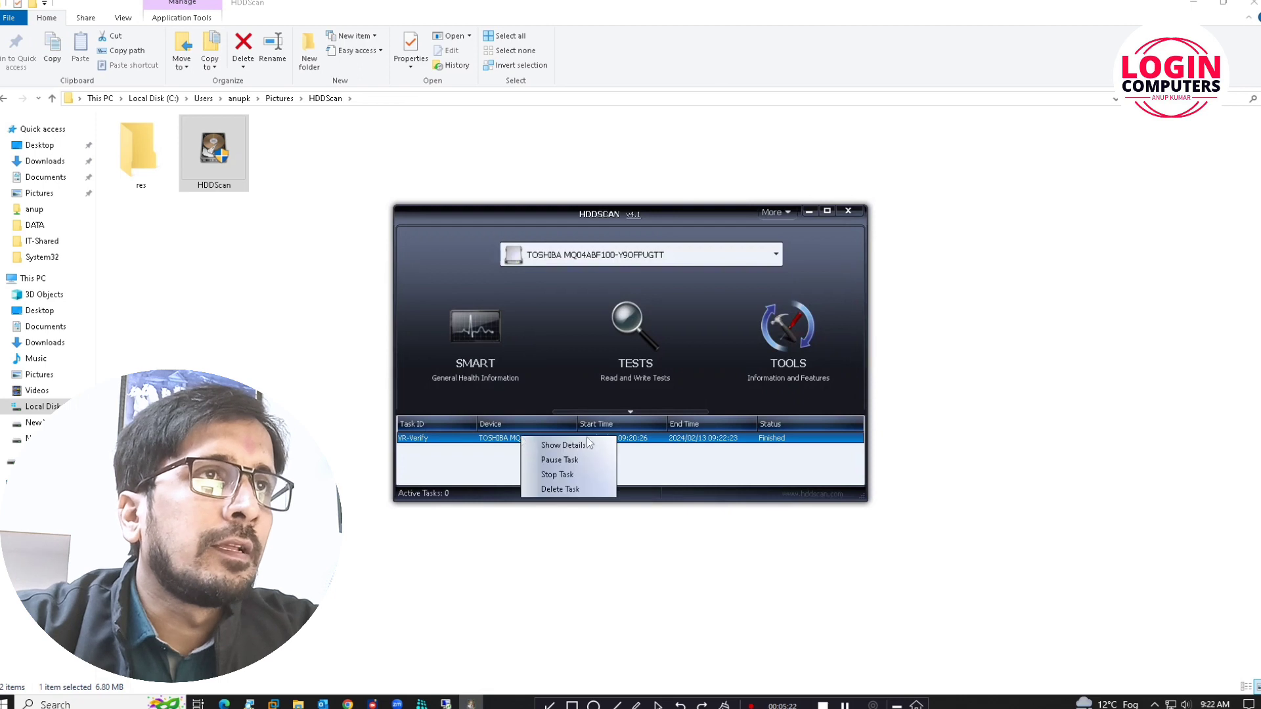
click(586, 476)
right_click(511, 445)
click(546, 493)
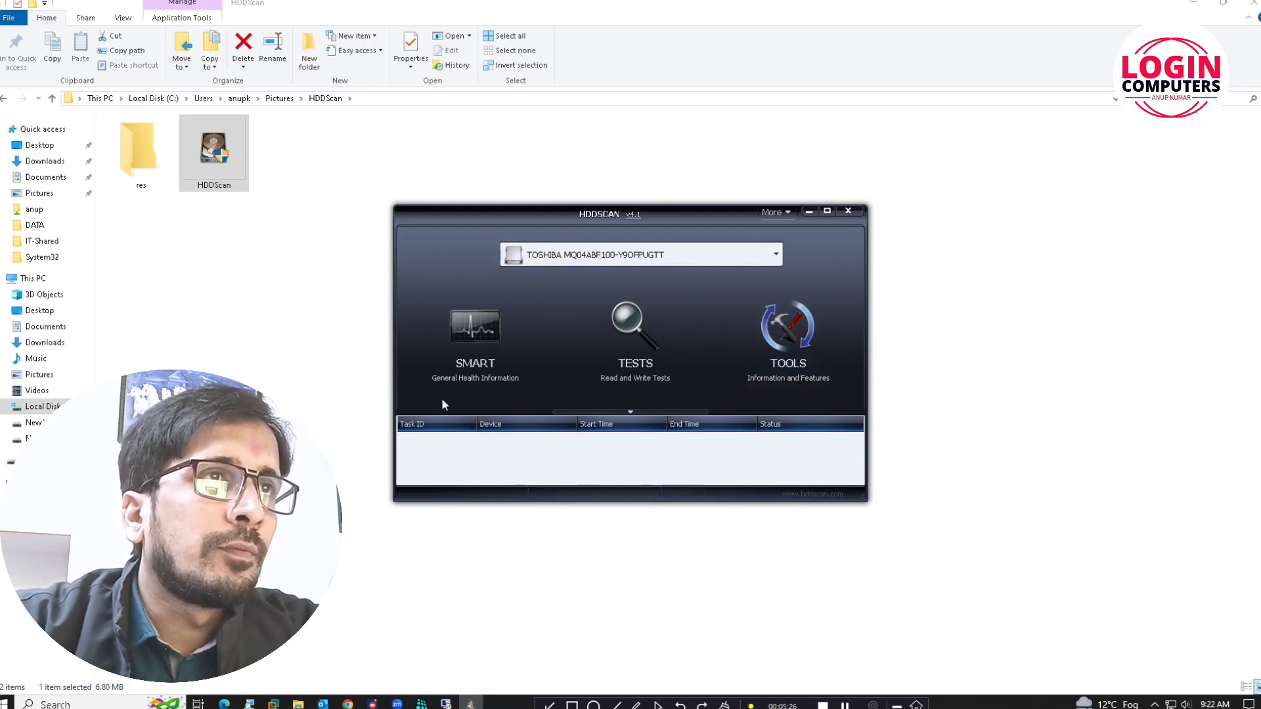
Step: Check the available tests and drive tools, and generate the Drive ID identity report for the TOSHIBA MQ04ABF100 drive
click(663, 355)
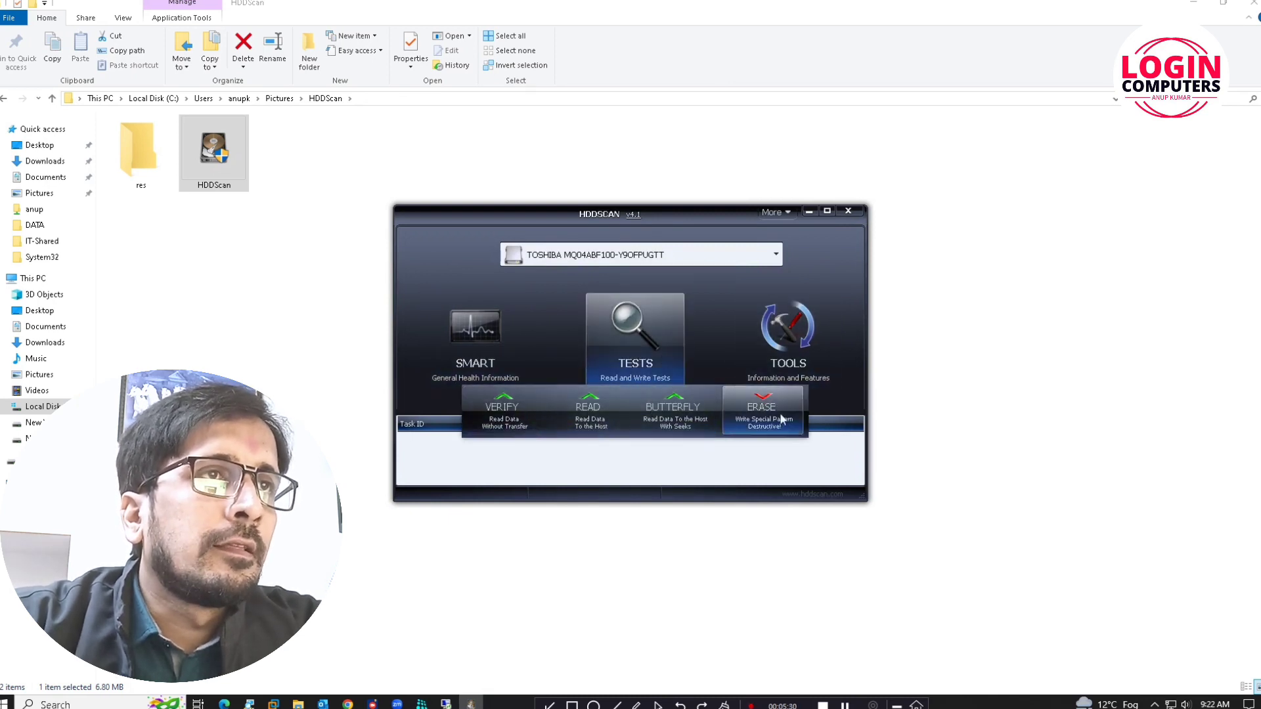
click(795, 343)
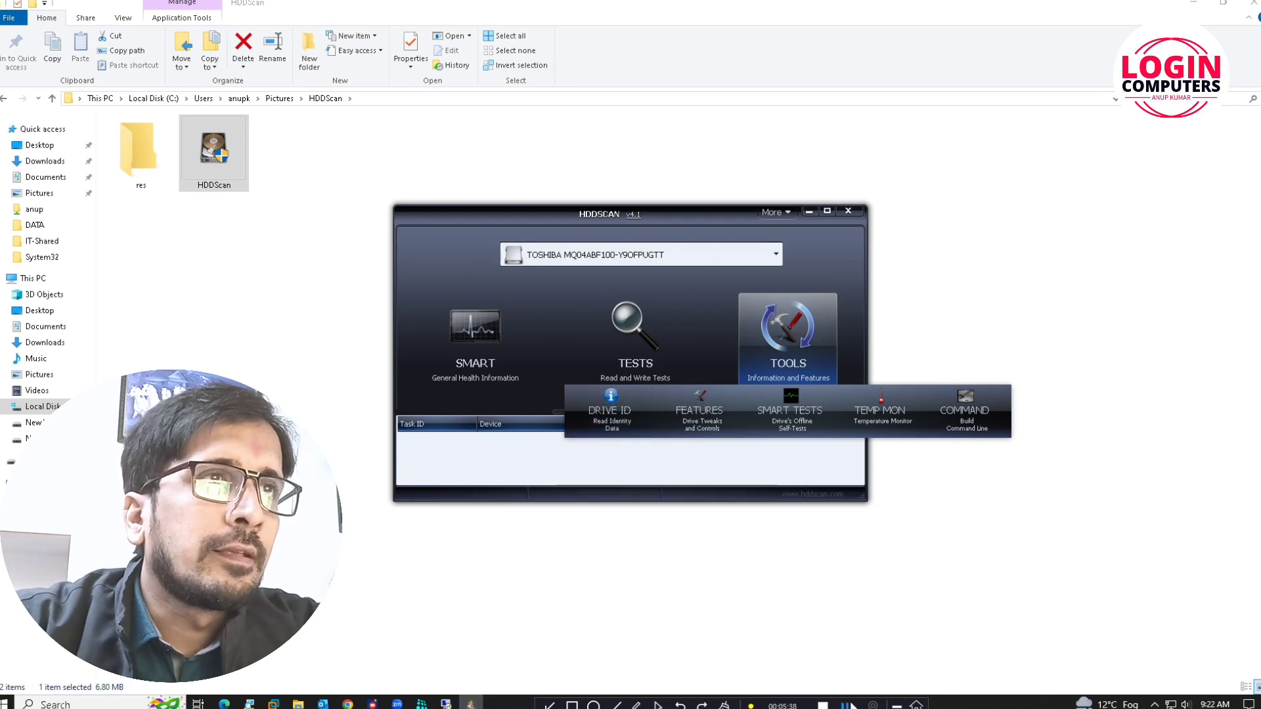
click(626, 403)
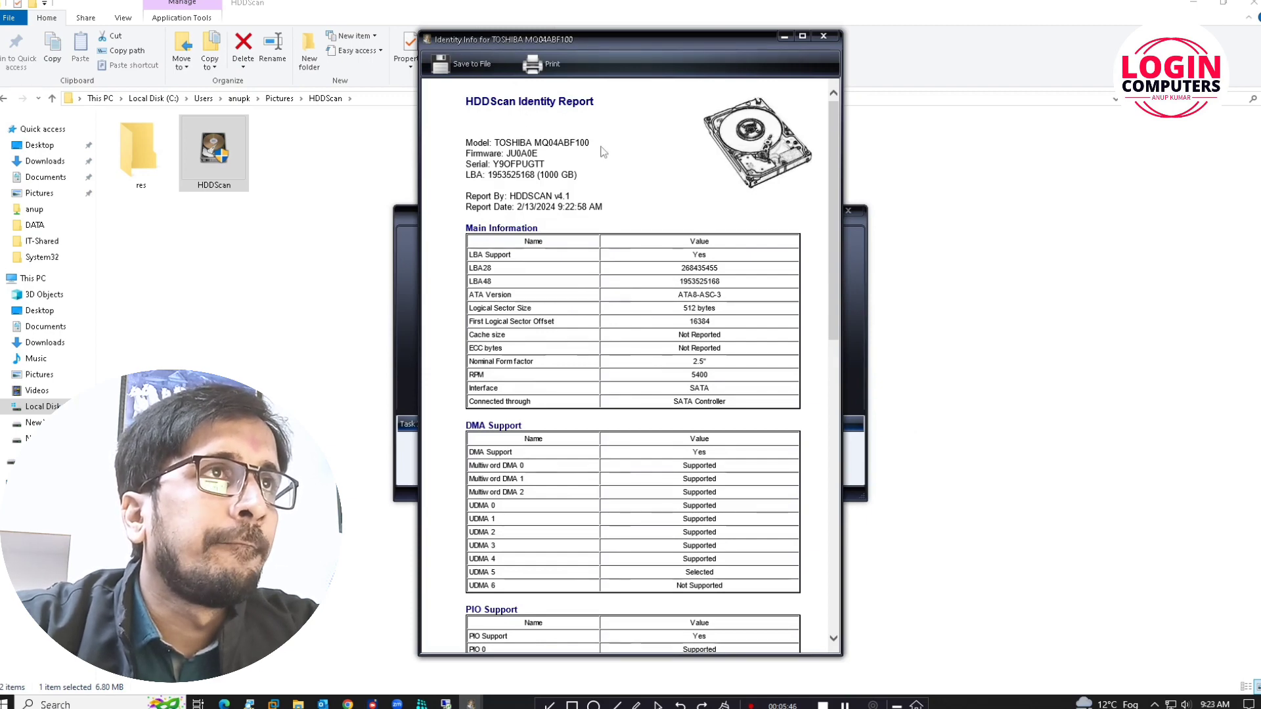
Step: Examine the drive model, LBA, sector size, RPM, interface and connection type in the identity report's main information
drag(602, 148, 456, 144)
mouse_move(539, 175)
mouse_down()
mouse_move(468, 142)
mouse_move(539, 197)
mouse_up()
click(526, 204)
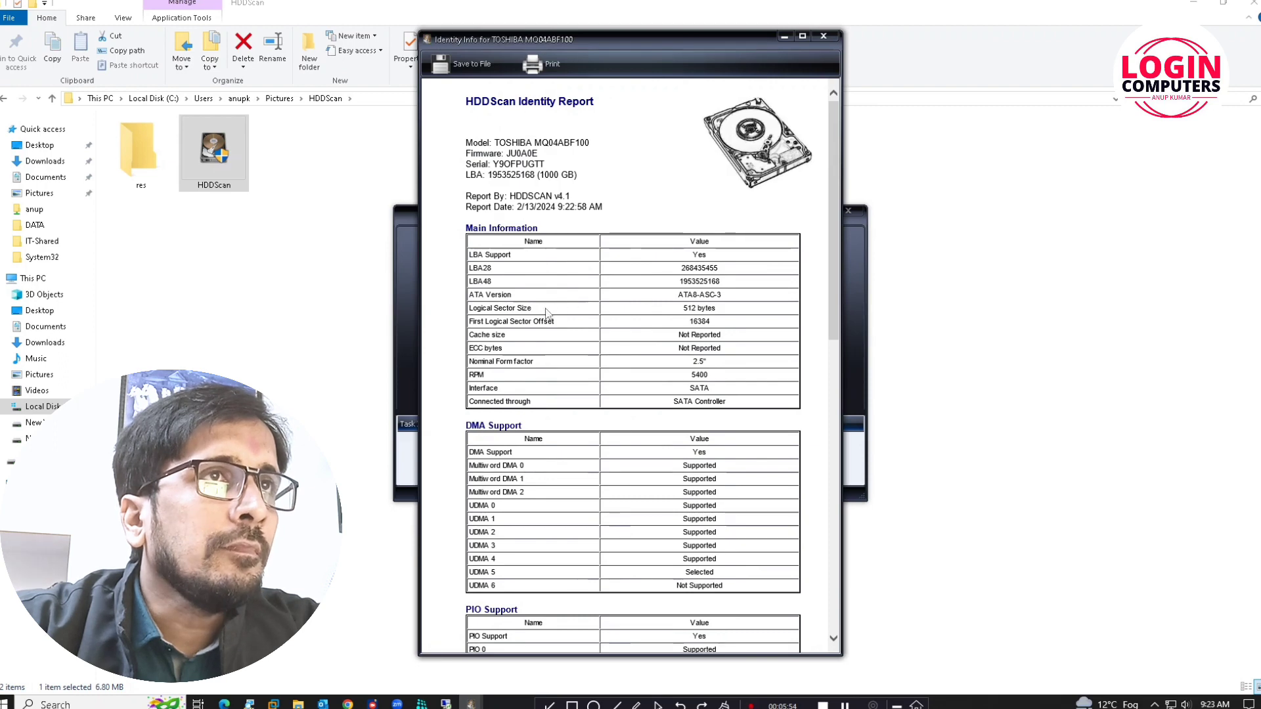
drag(548, 312, 465, 138)
click(673, 320)
drag(733, 310, 654, 310)
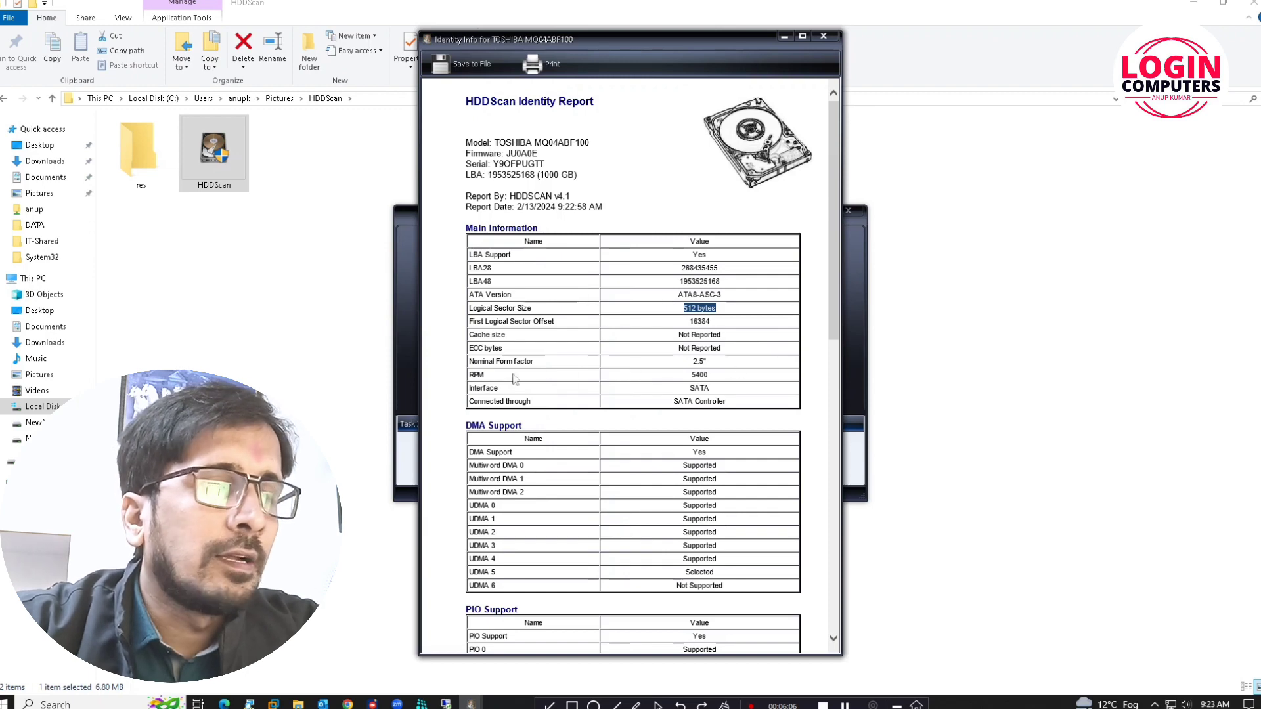
double_click(699, 375)
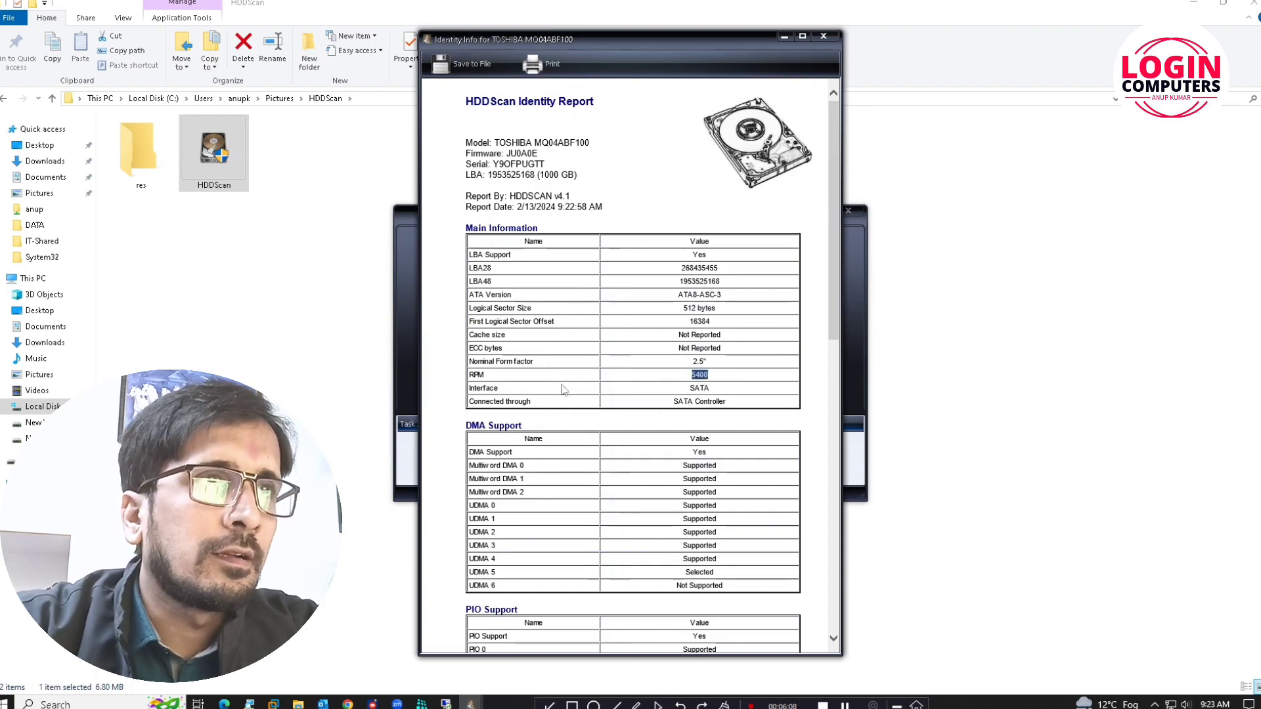
double_click(706, 388)
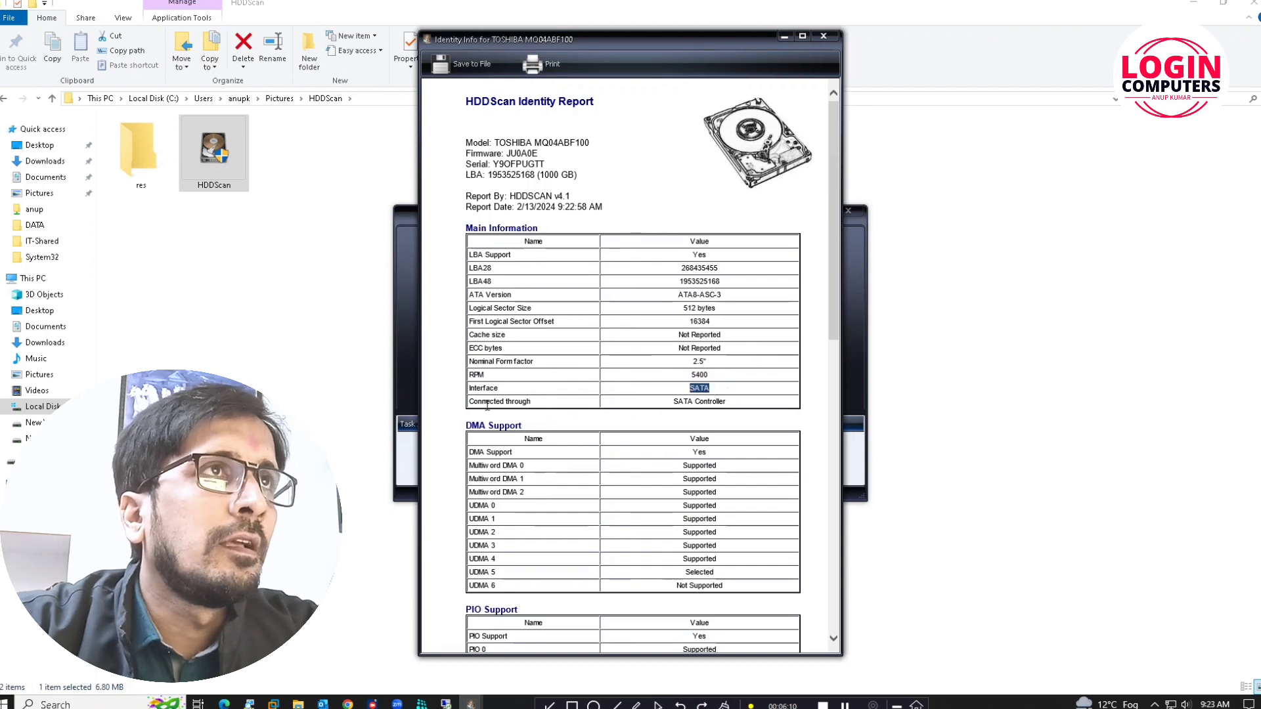
triple_click(720, 401)
Step: Review the DMA, PIO and supported features sections of the identity report, and close the report
scroll(630, 364, down, 3)
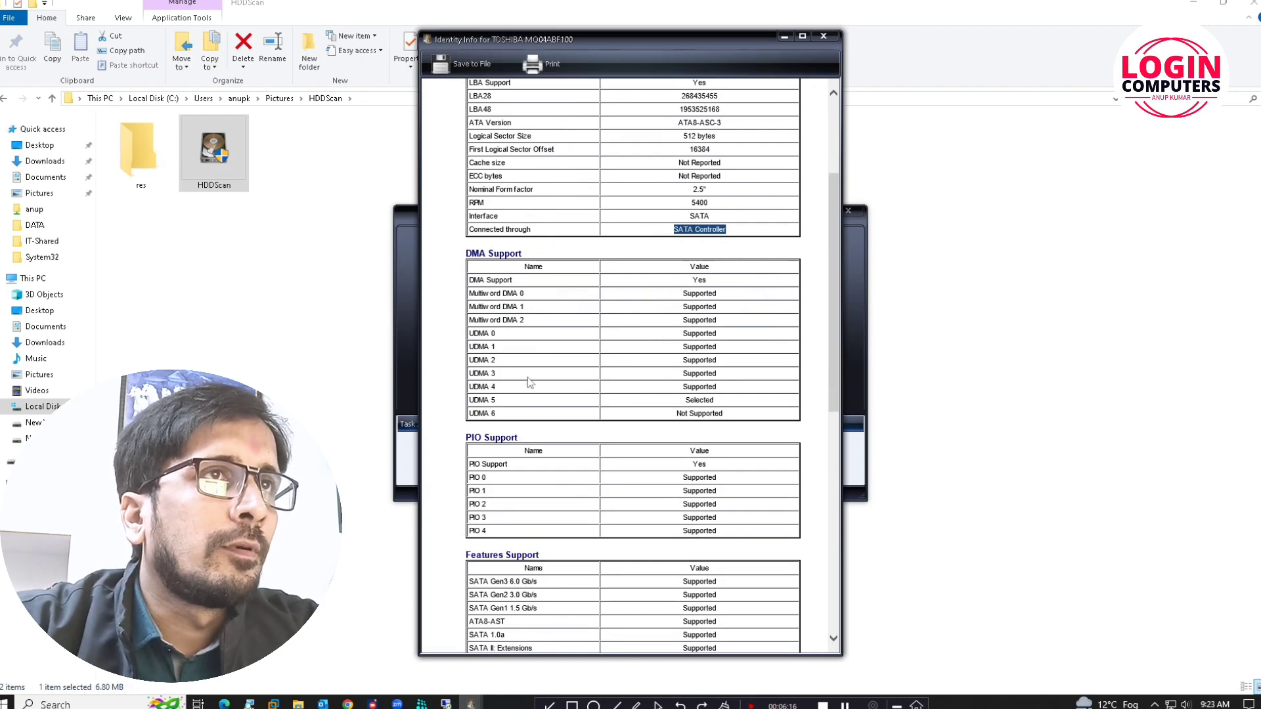
scroll(691, 412, down, 2)
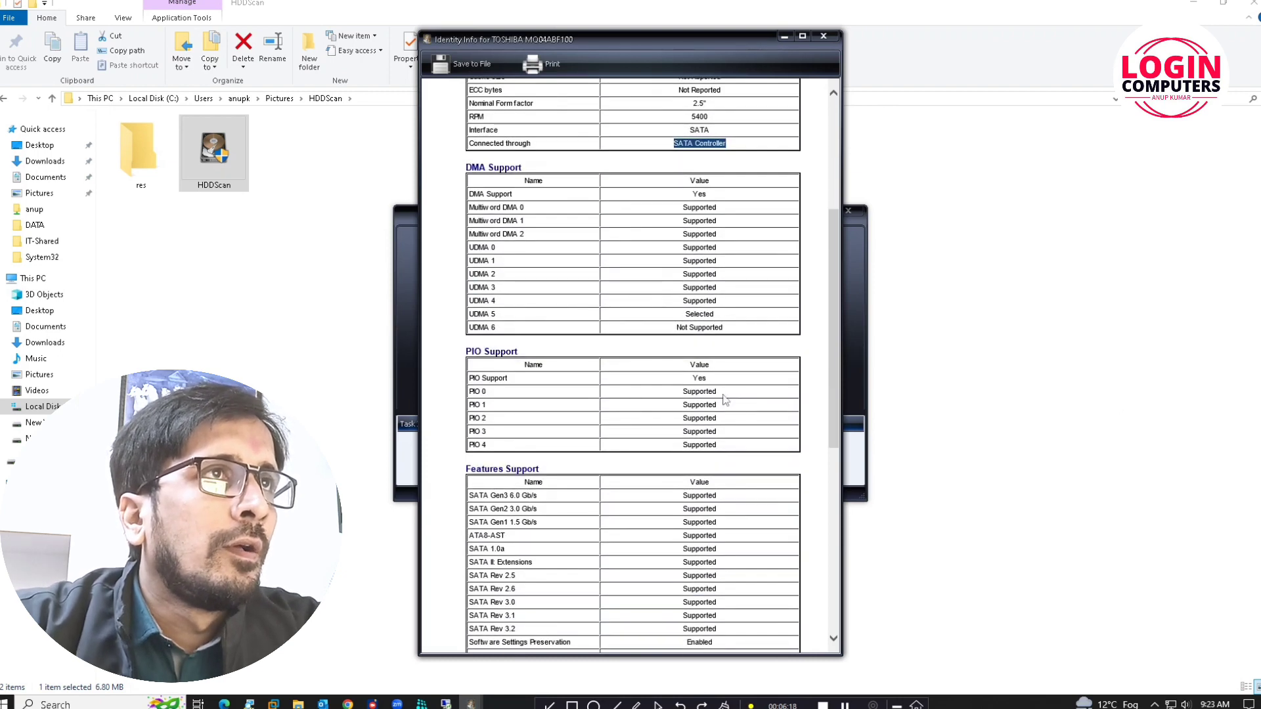
scroll(721, 393, down, 5)
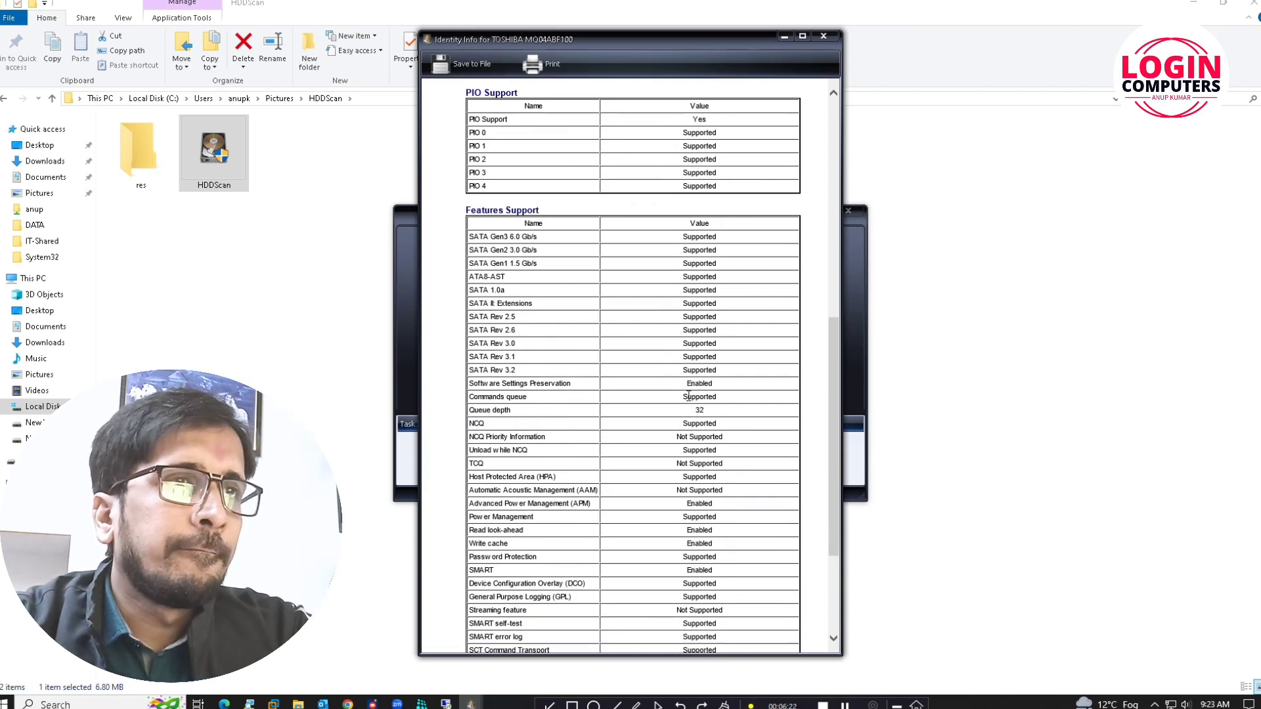
scroll(668, 320, down, 3)
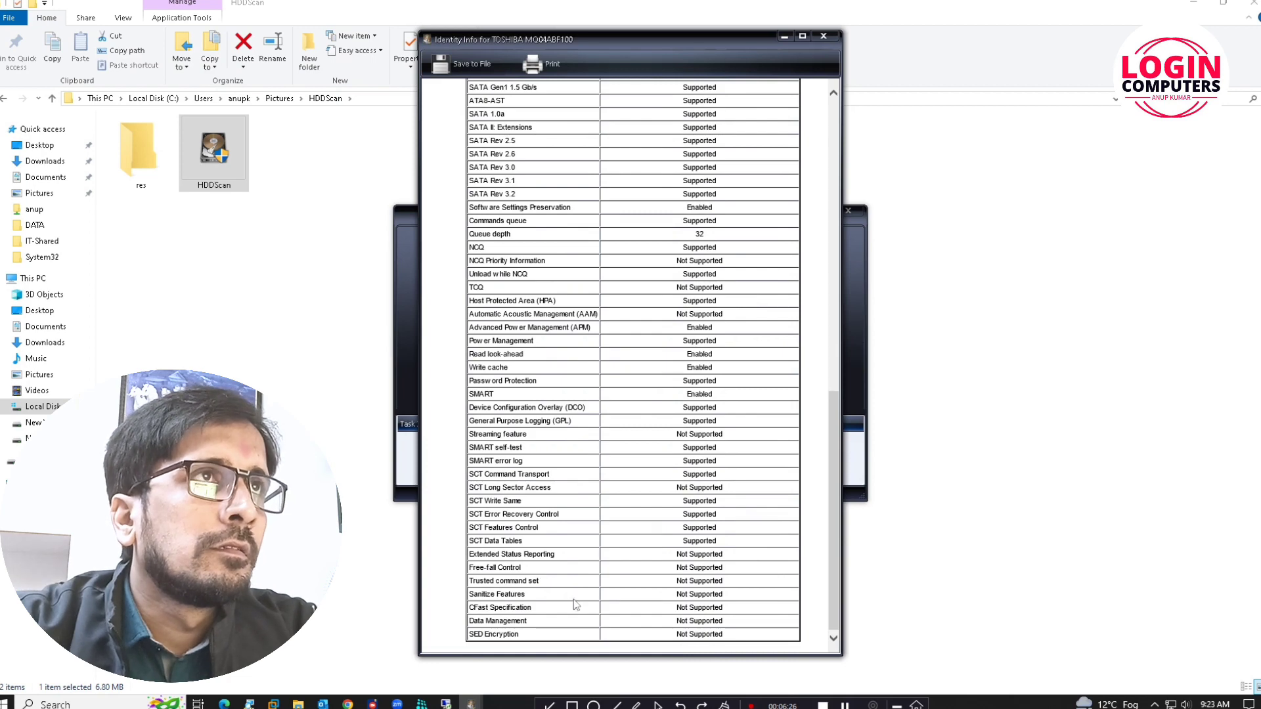
scroll(525, 638, up, 12)
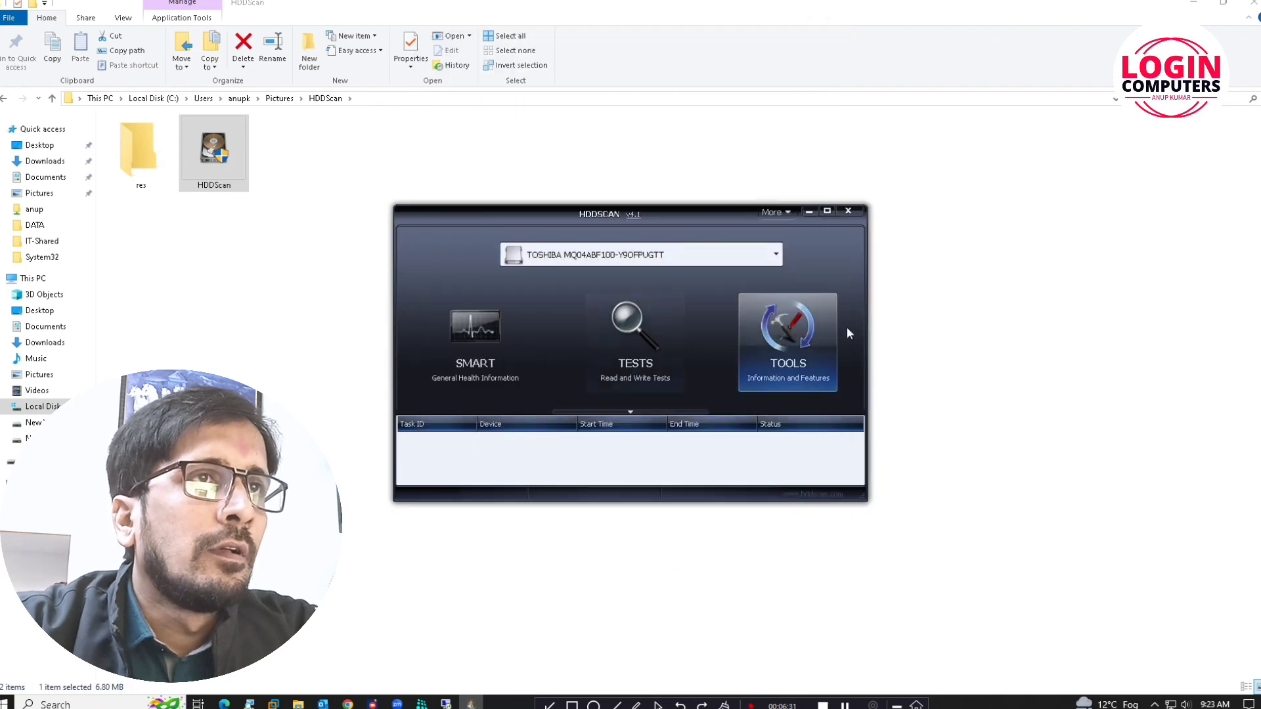
Step: Start a short SMART self-test on the TOSHIBA MQ04ABF100 drive and show the task's details
click(829, 355)
click(809, 398)
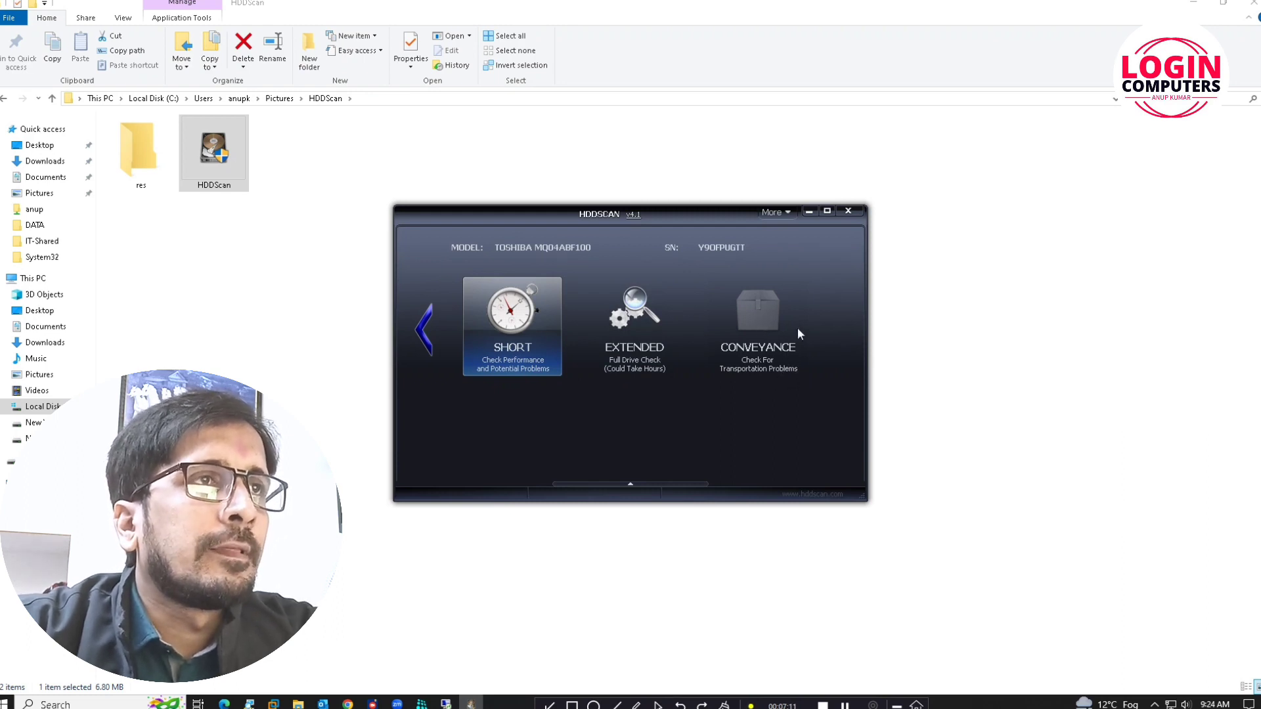
click(538, 346)
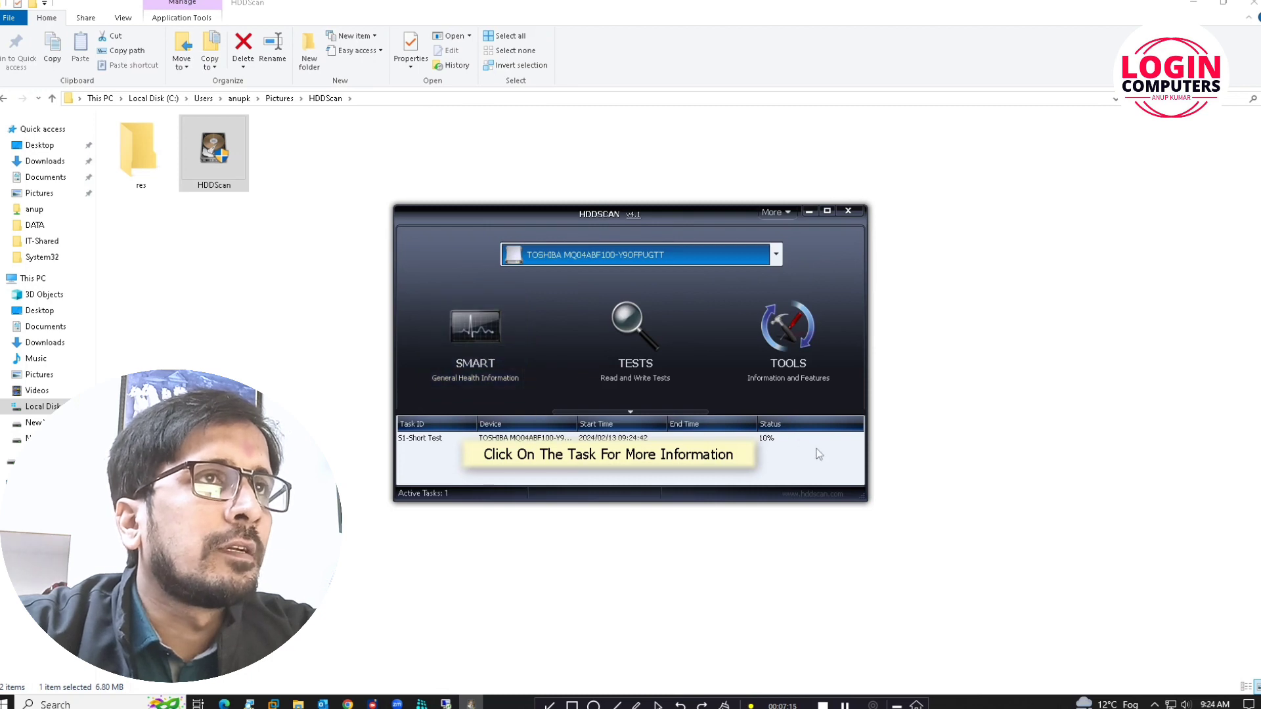
right_click(439, 447)
click(459, 445)
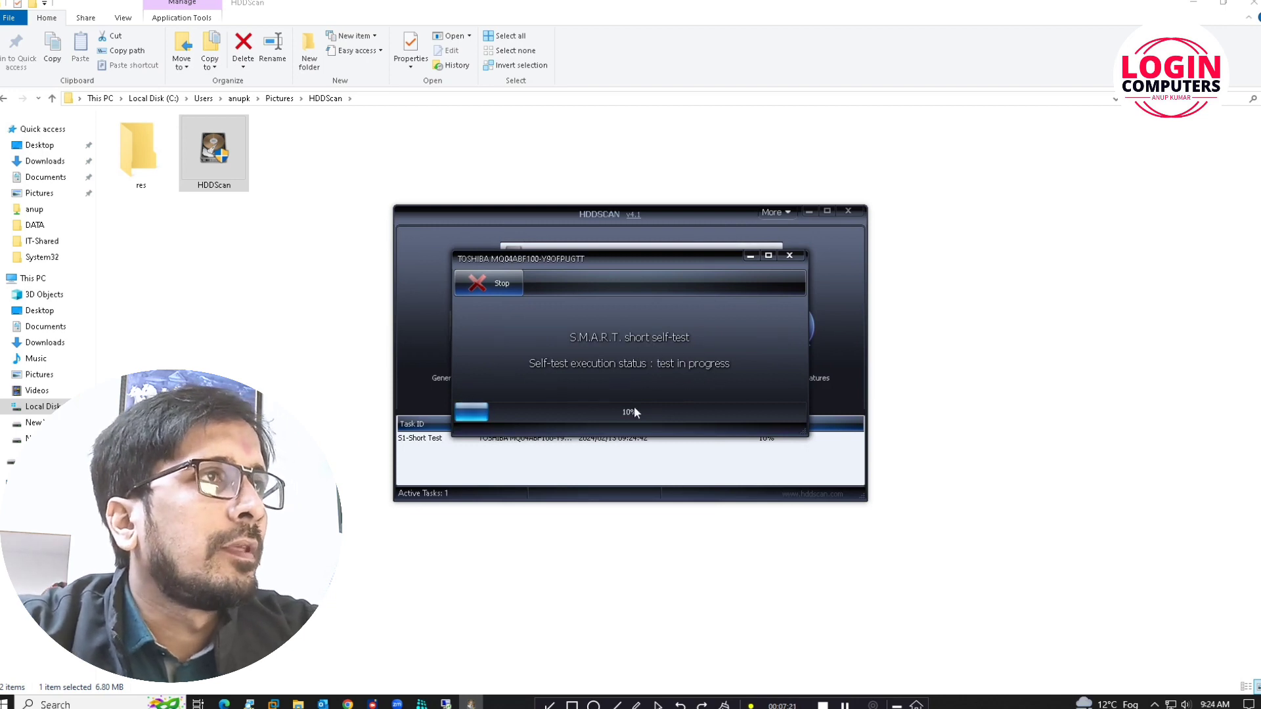
Step: Stop the running short self-test, close its details, and delete its task from the task list
drag(613, 260, 342, 260)
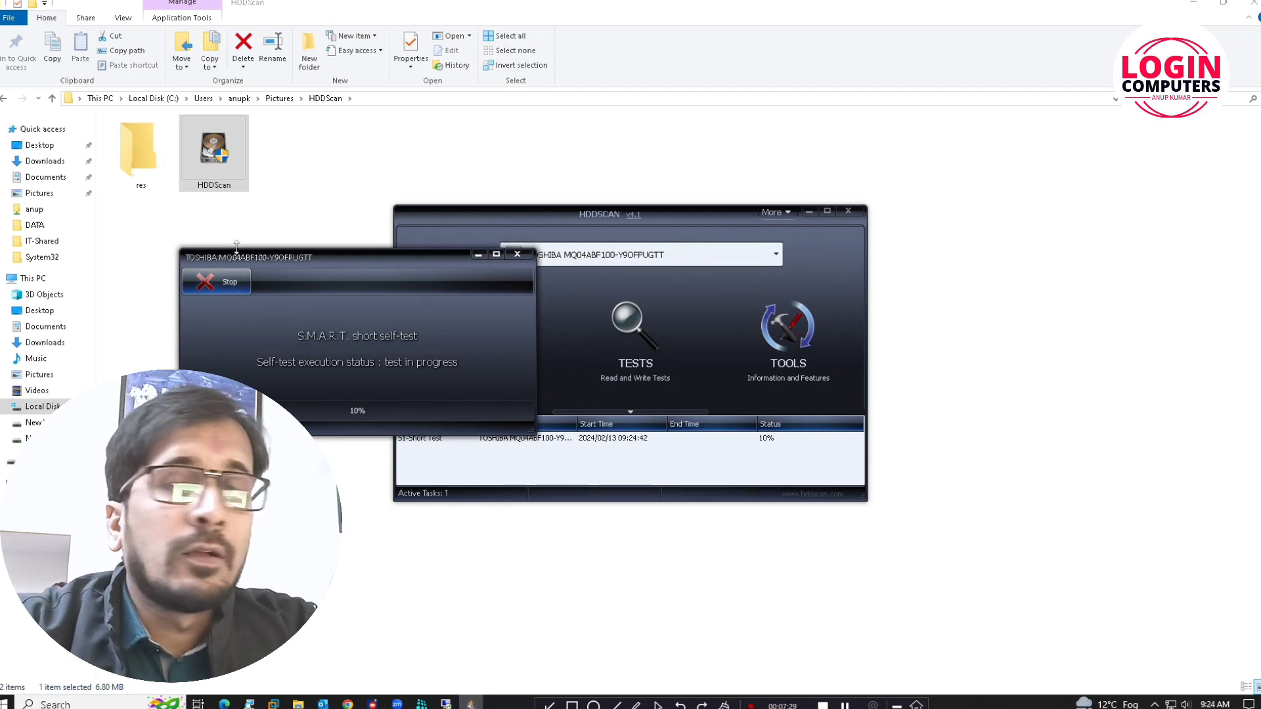
click(209, 285)
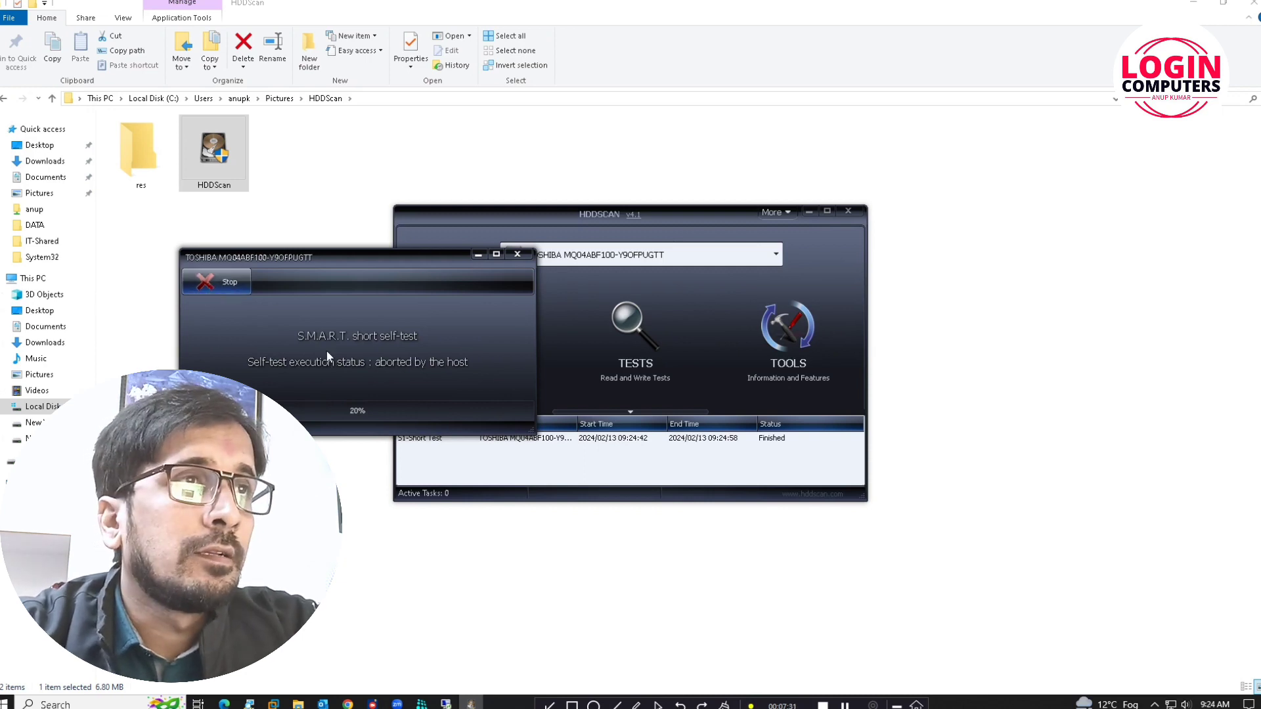
click(491, 464)
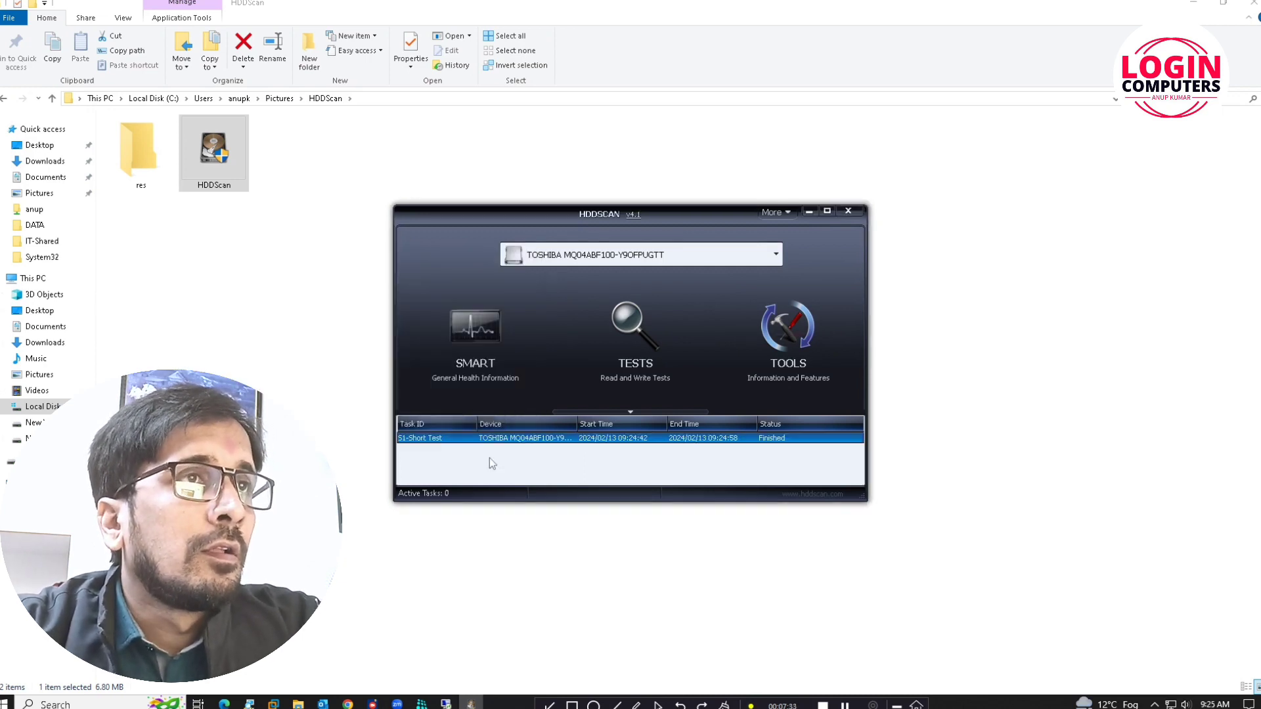
right_click(492, 442)
click(530, 484)
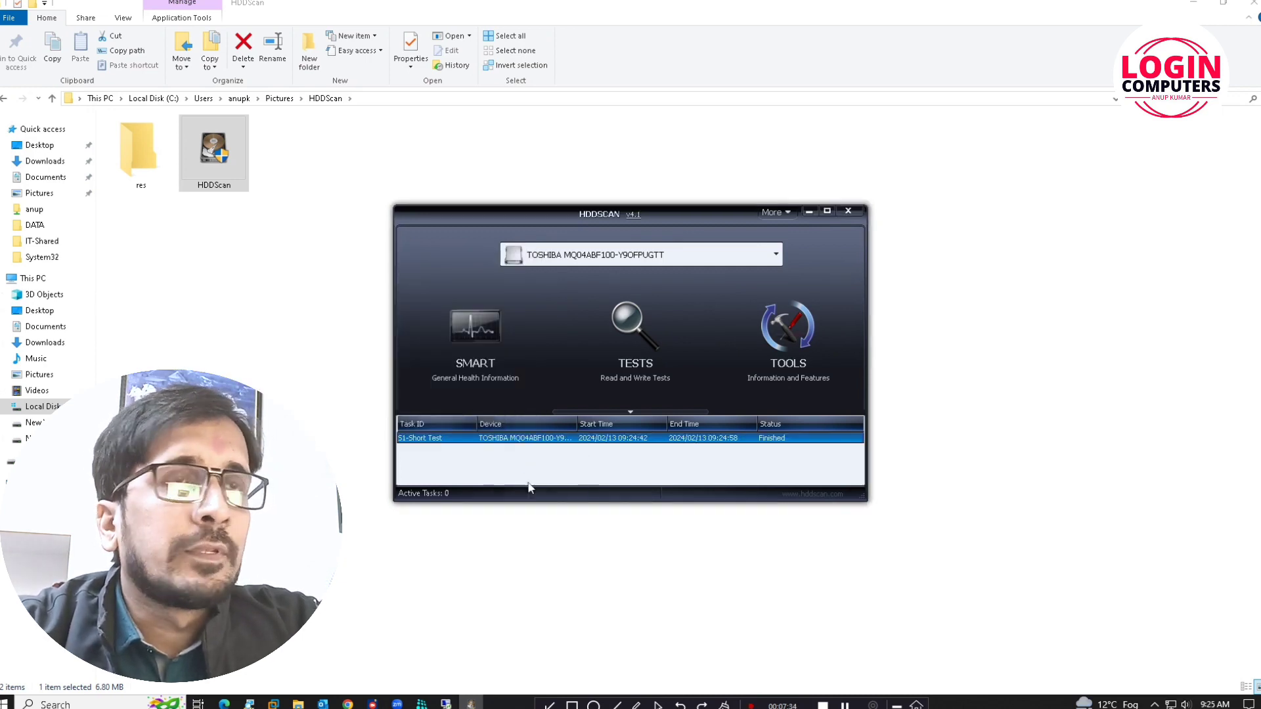
right_click(543, 441)
click(581, 494)
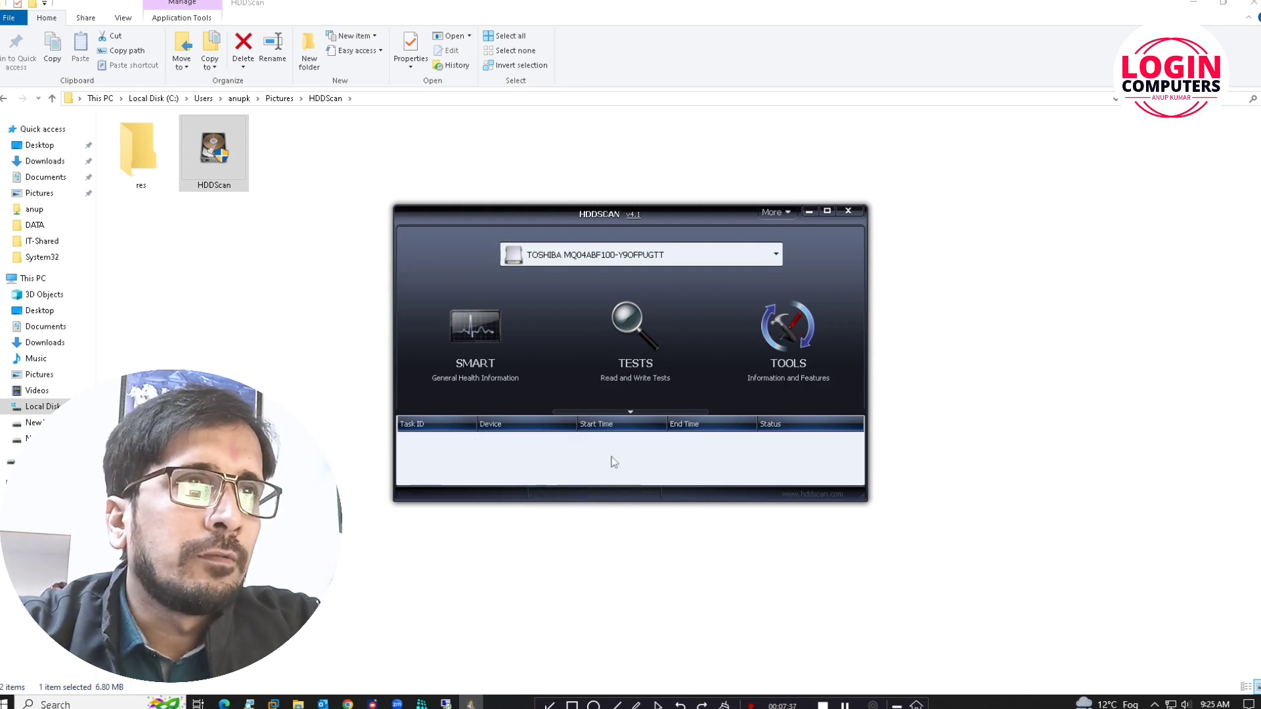
Step: Start the temperature monitor for the TOSHIBA MQ04ABF100 drive, view its temperature details with the slider raised to maximum, and close them
click(809, 359)
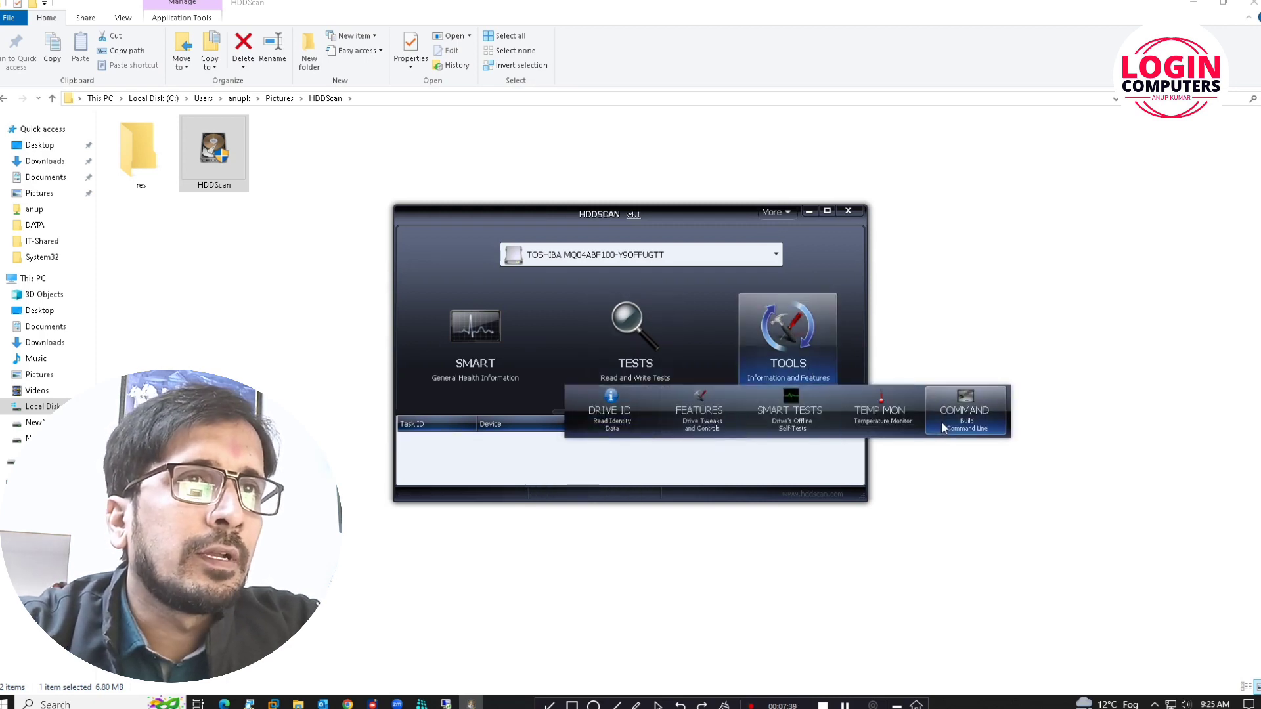
click(892, 419)
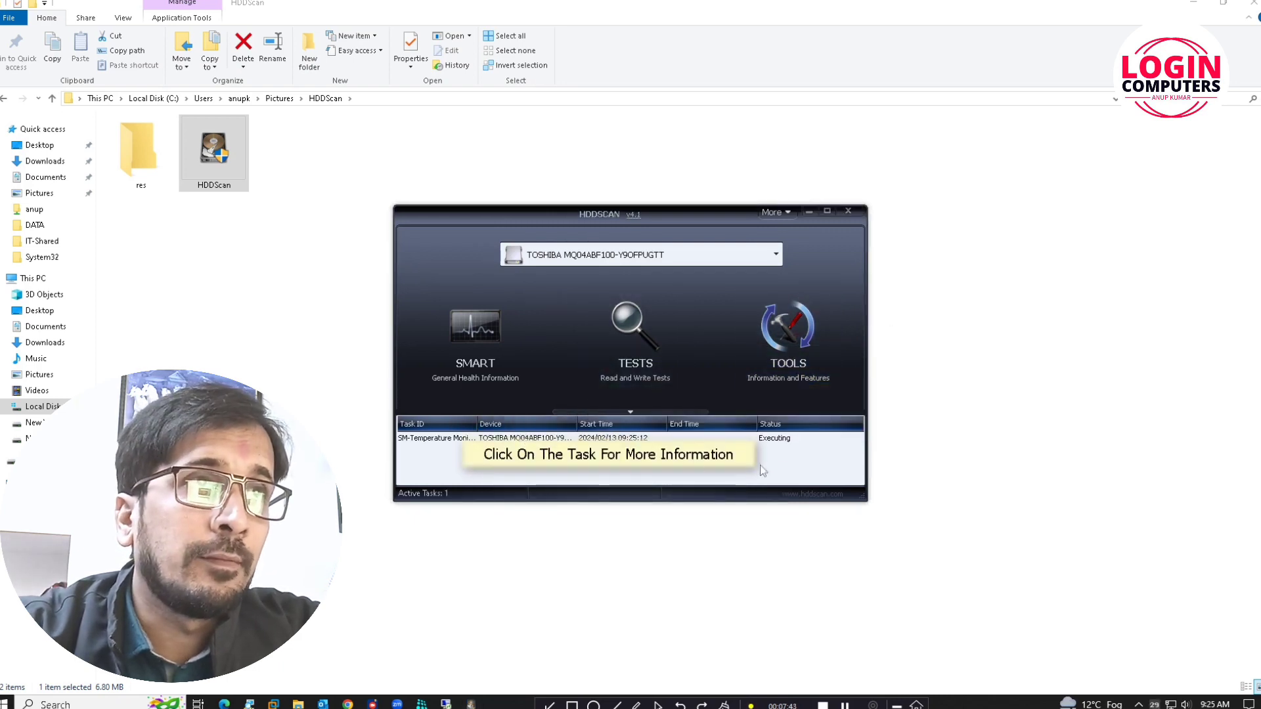
right_click(466, 446)
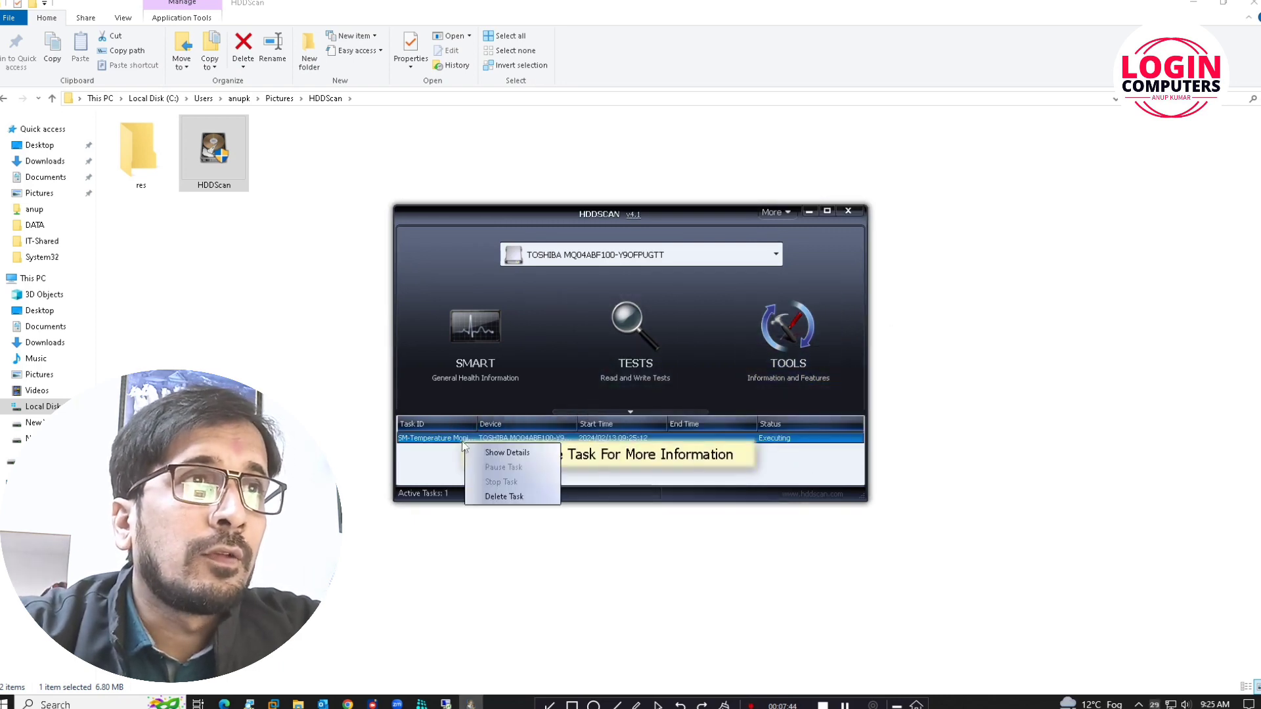
click(511, 454)
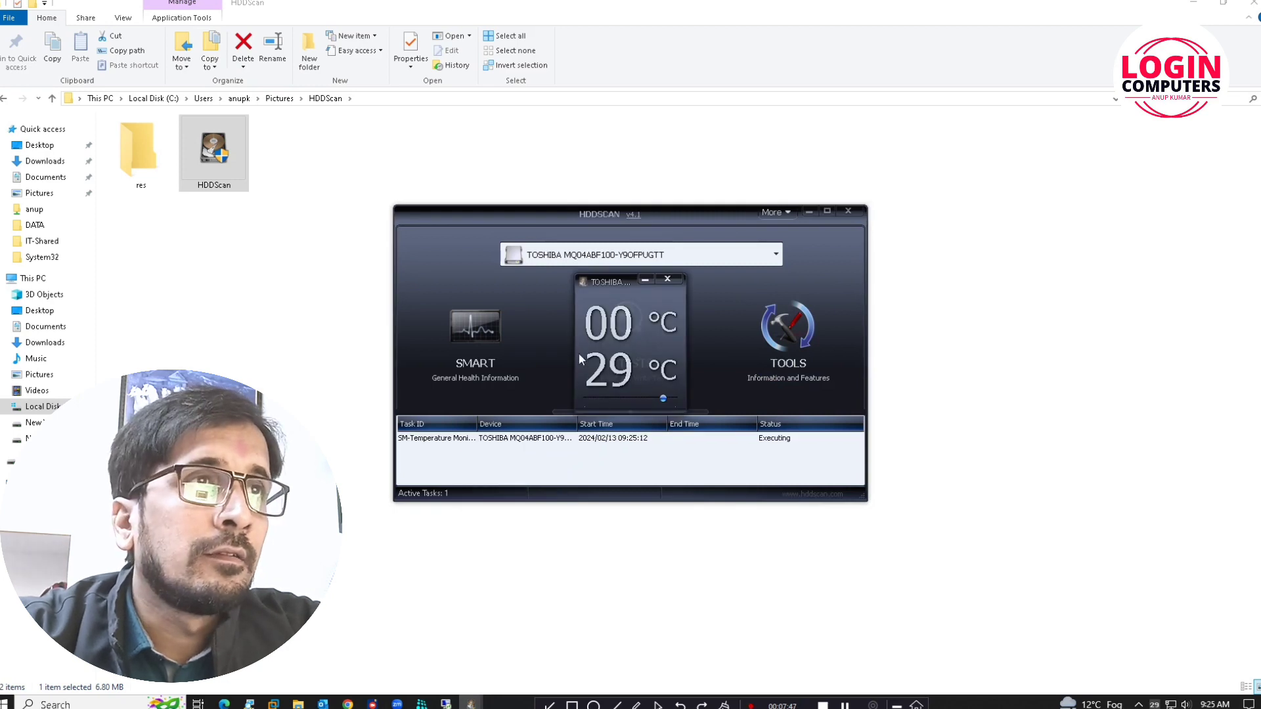
mouse_move(664, 399)
mouse_down()
mouse_move(612, 398)
mouse_move(677, 397)
mouse_up()
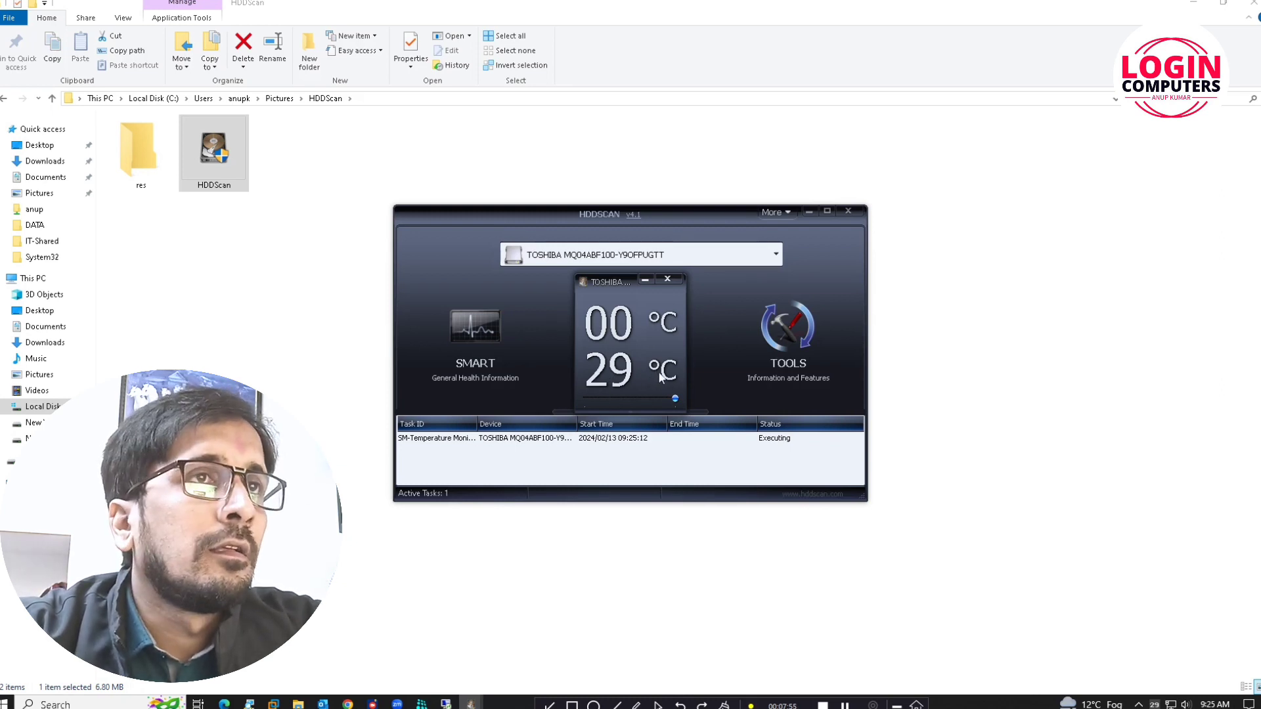
click(672, 281)
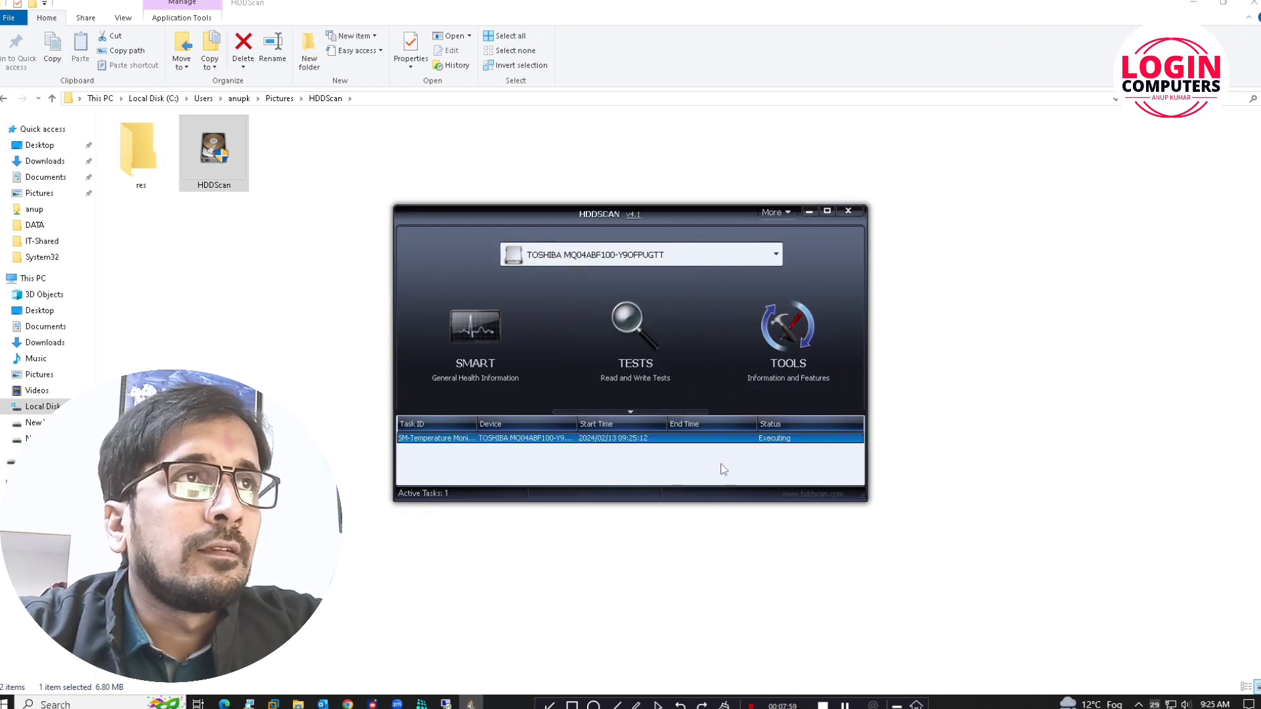
Step: Select the Geonix Gold 256GB drive, start a temperature monitor for it, and view and close its temperature details
click(660, 257)
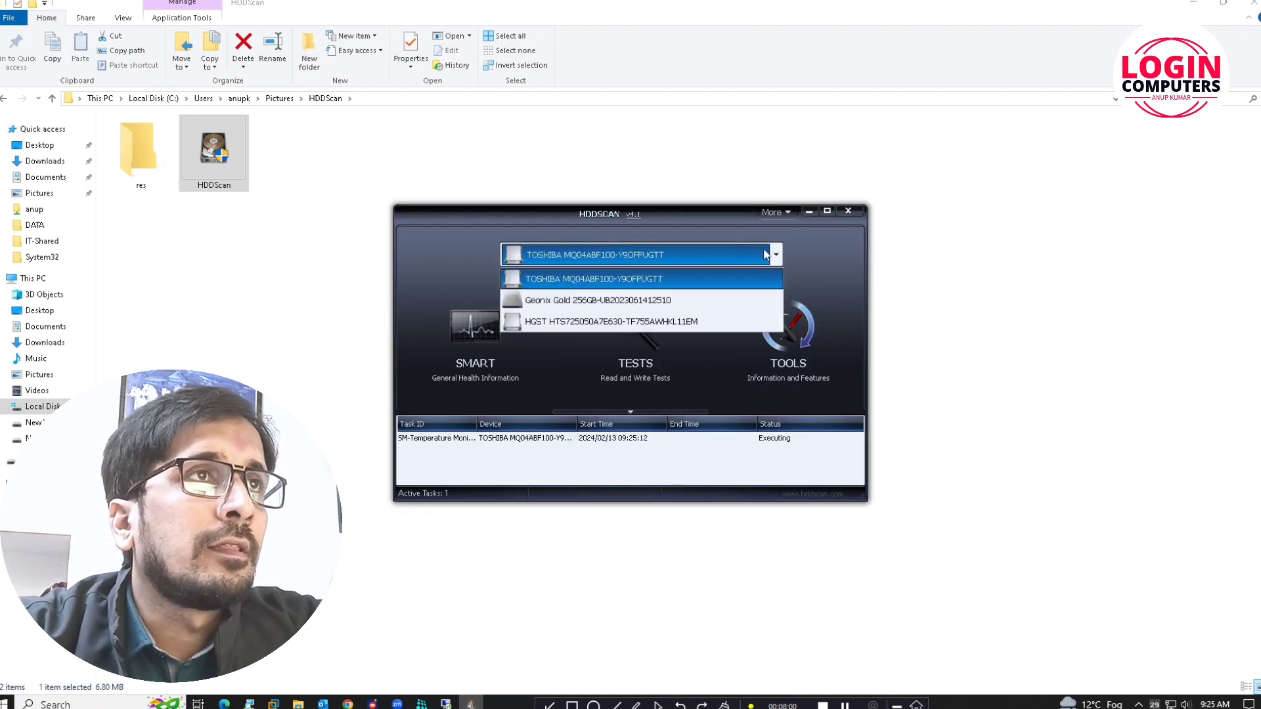
click(608, 301)
click(783, 355)
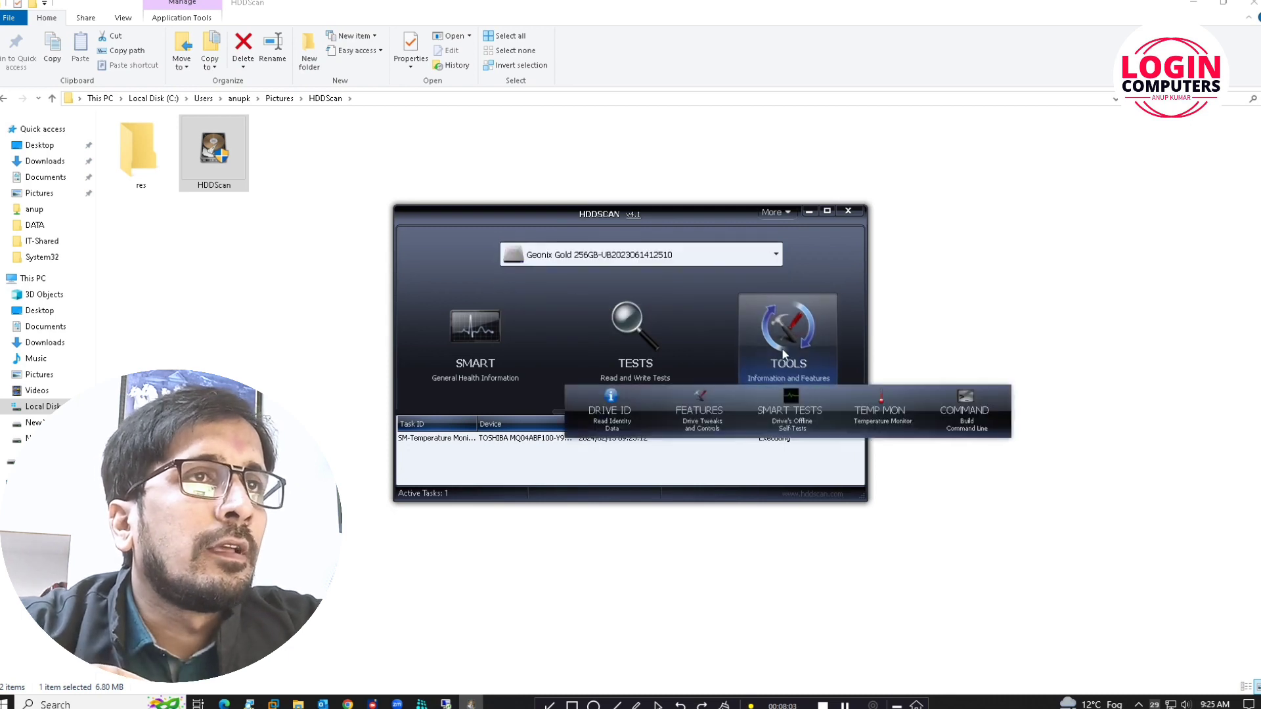
click(880, 409)
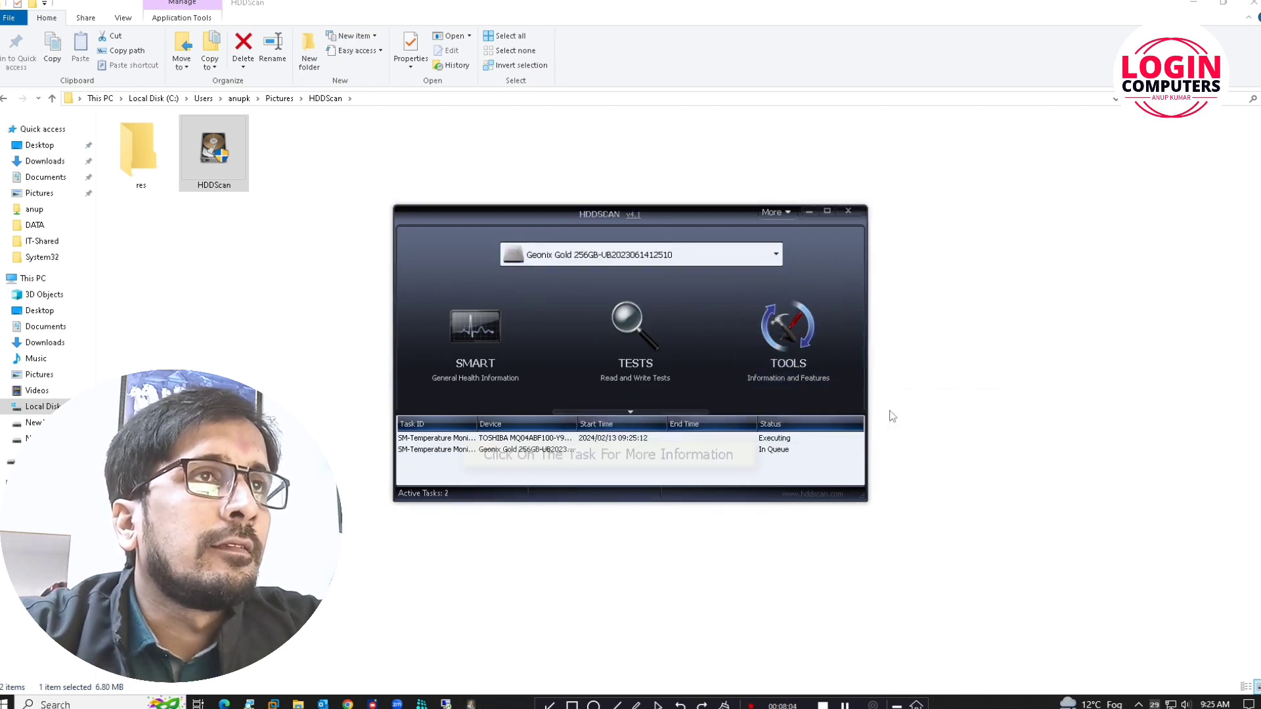
right_click(467, 456)
click(489, 470)
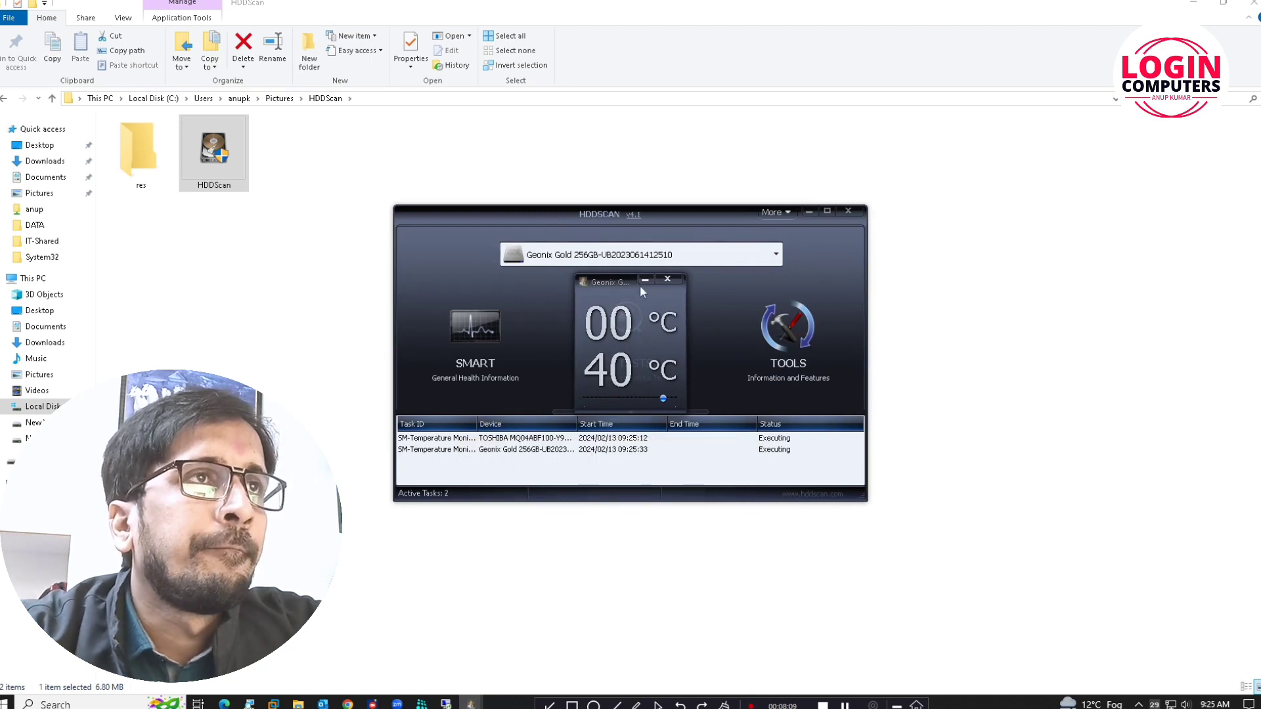
click(667, 279)
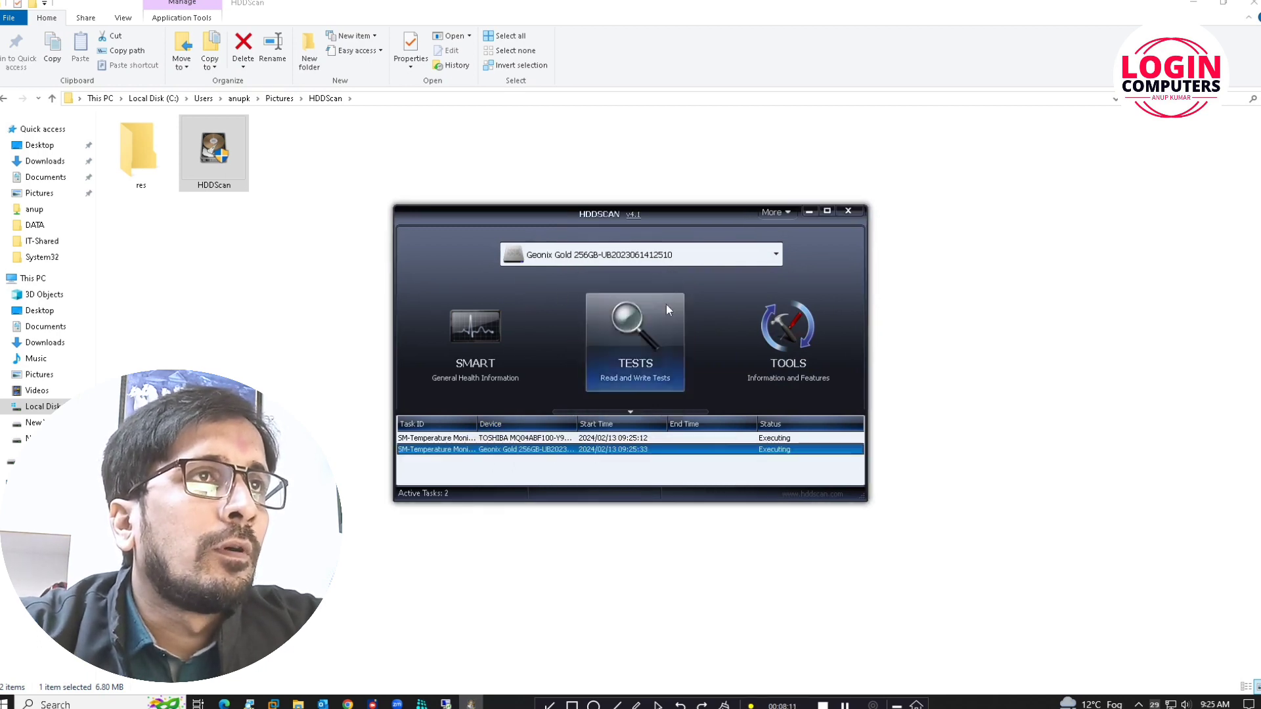
Step: Reselect the TOSHIBA MQ04ABF100 drive, generate its S.M.A.R.T. report, and review the health attributes
click(631, 255)
click(611, 276)
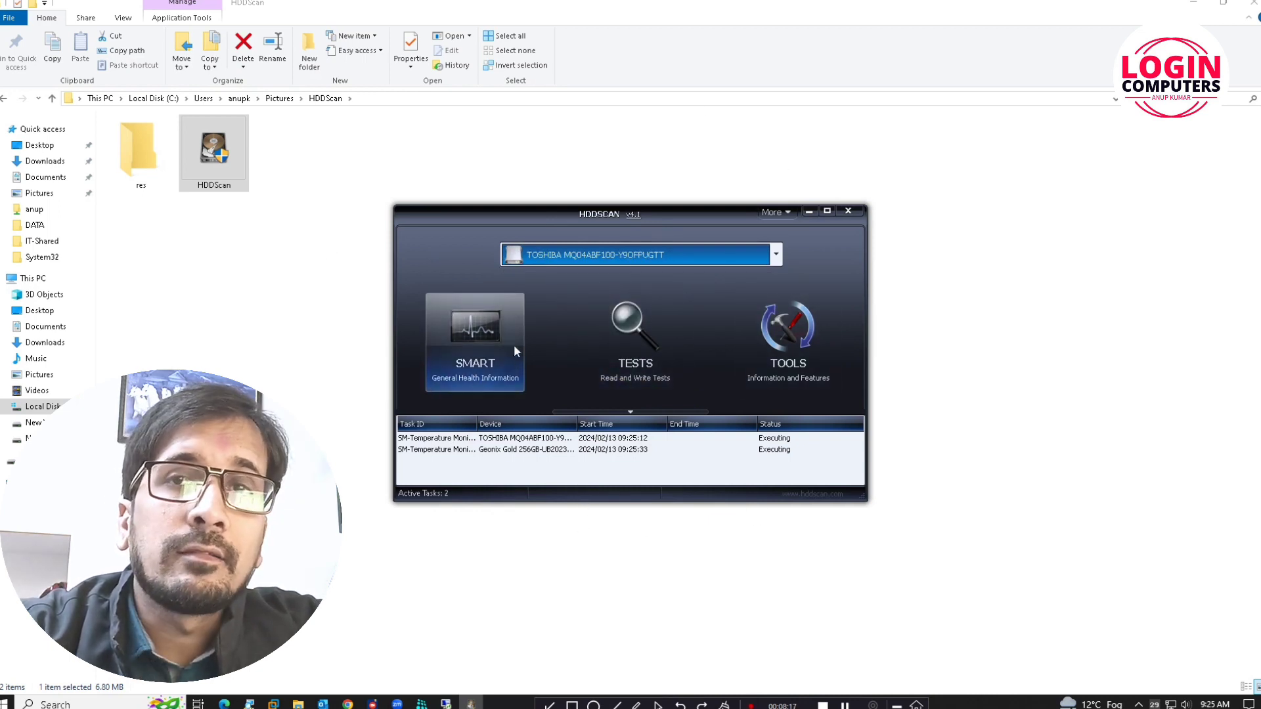
click(474, 335)
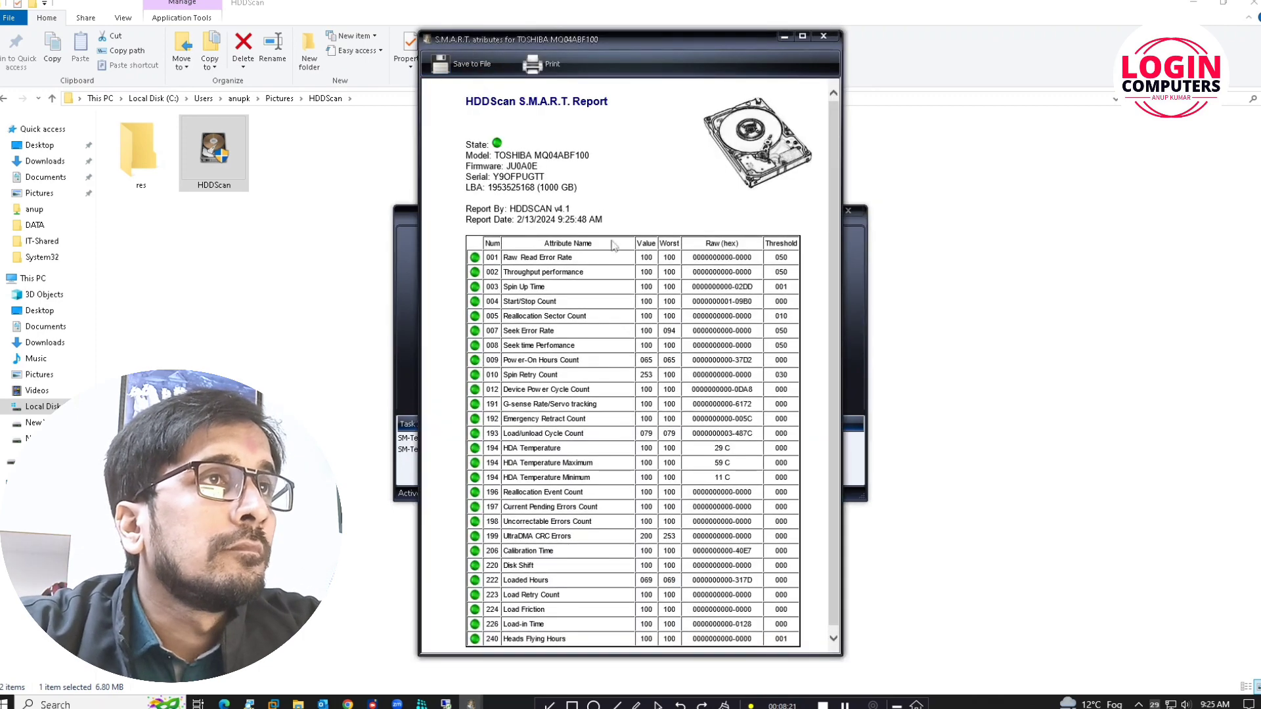
scroll(613, 249, down, 1)
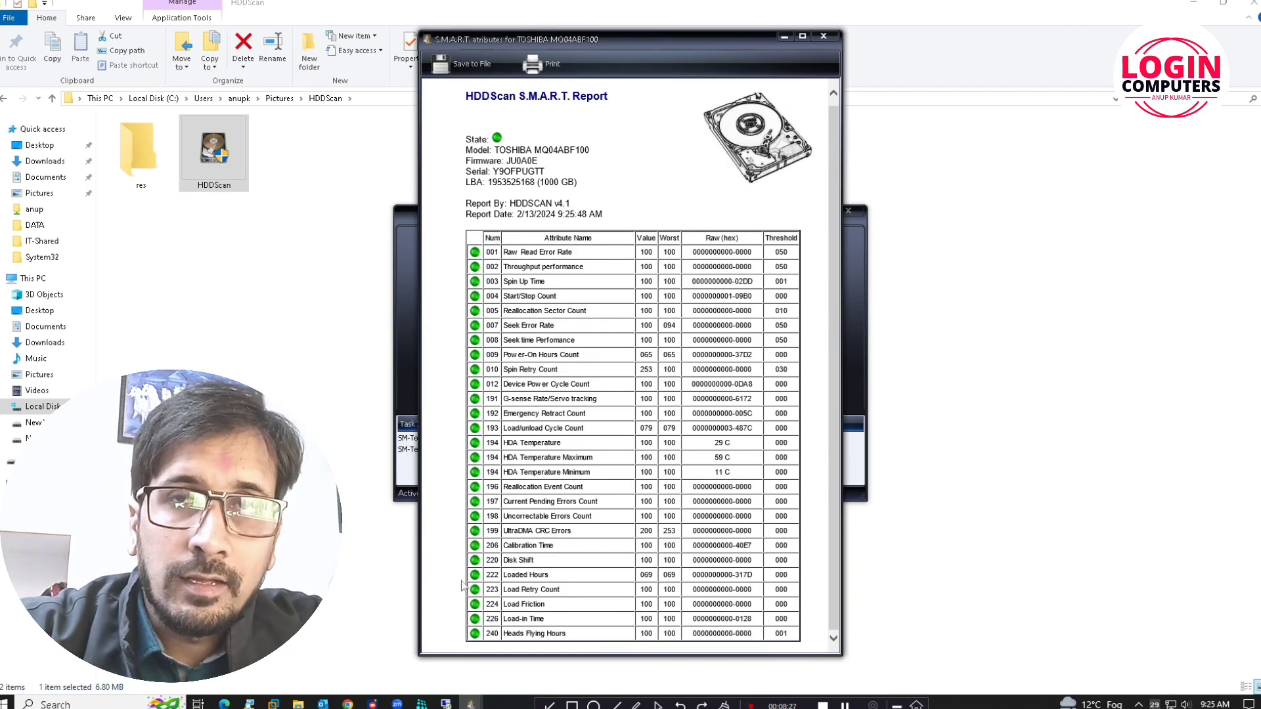
scroll(502, 444, up, 1)
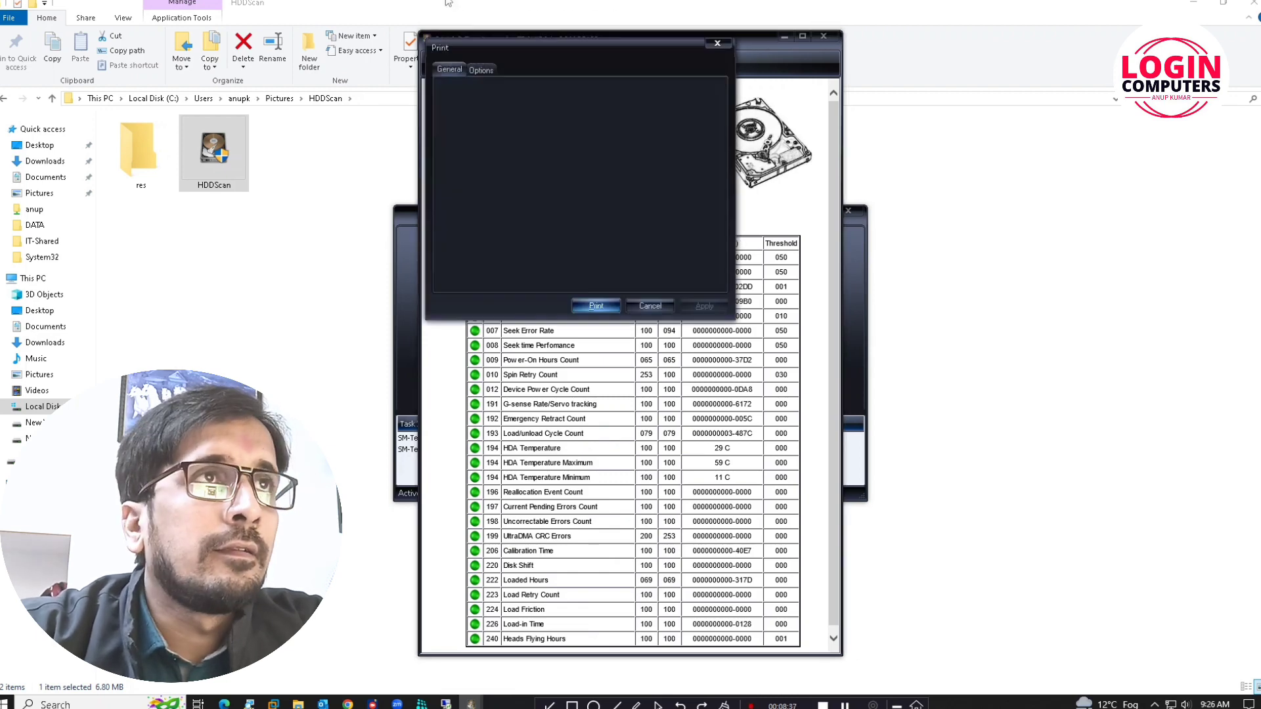
Step: Print the S.M.A.R.T. report to a PDF document and choose the Documents folder as the save location
click(598, 306)
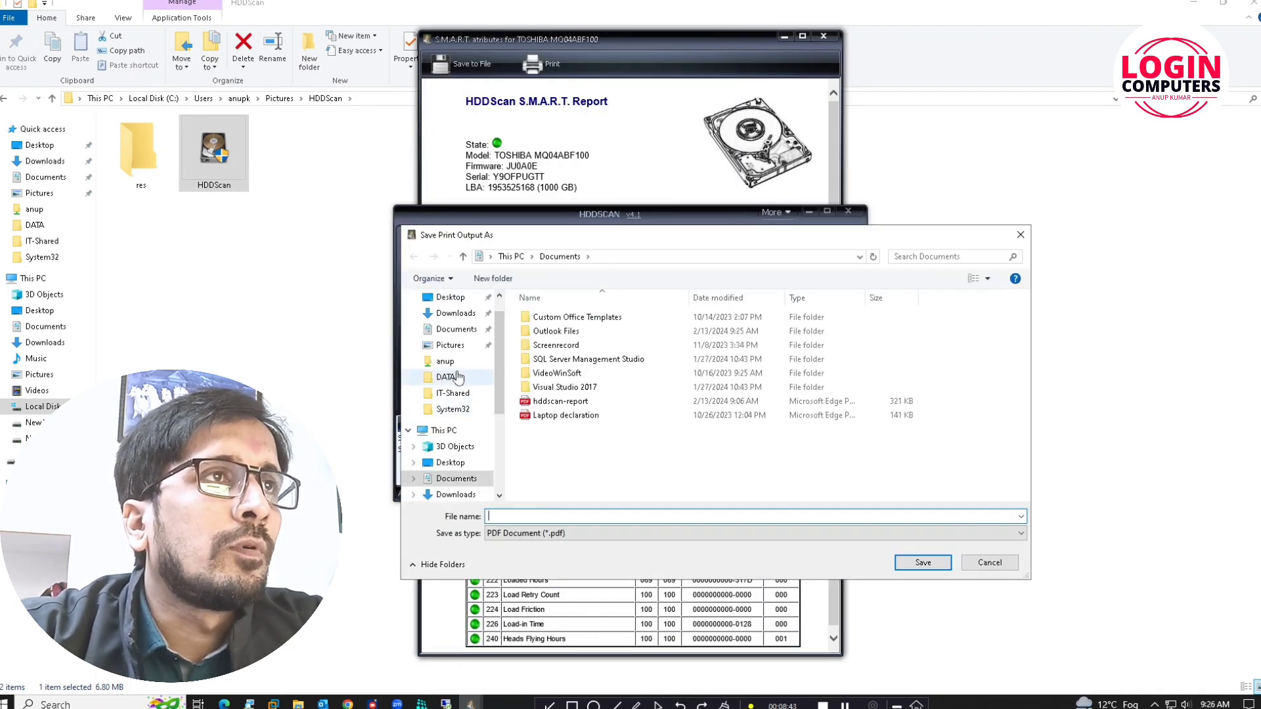
click(454, 330)
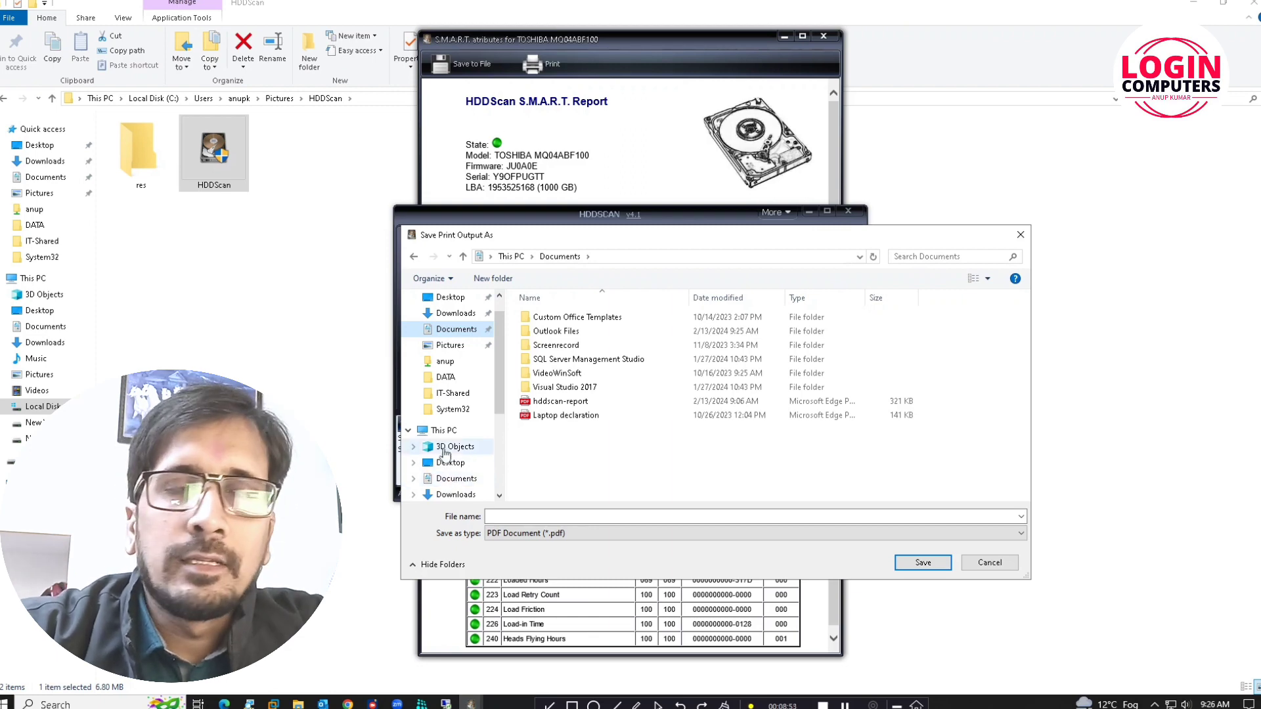
drag(500, 374, 502, 387)
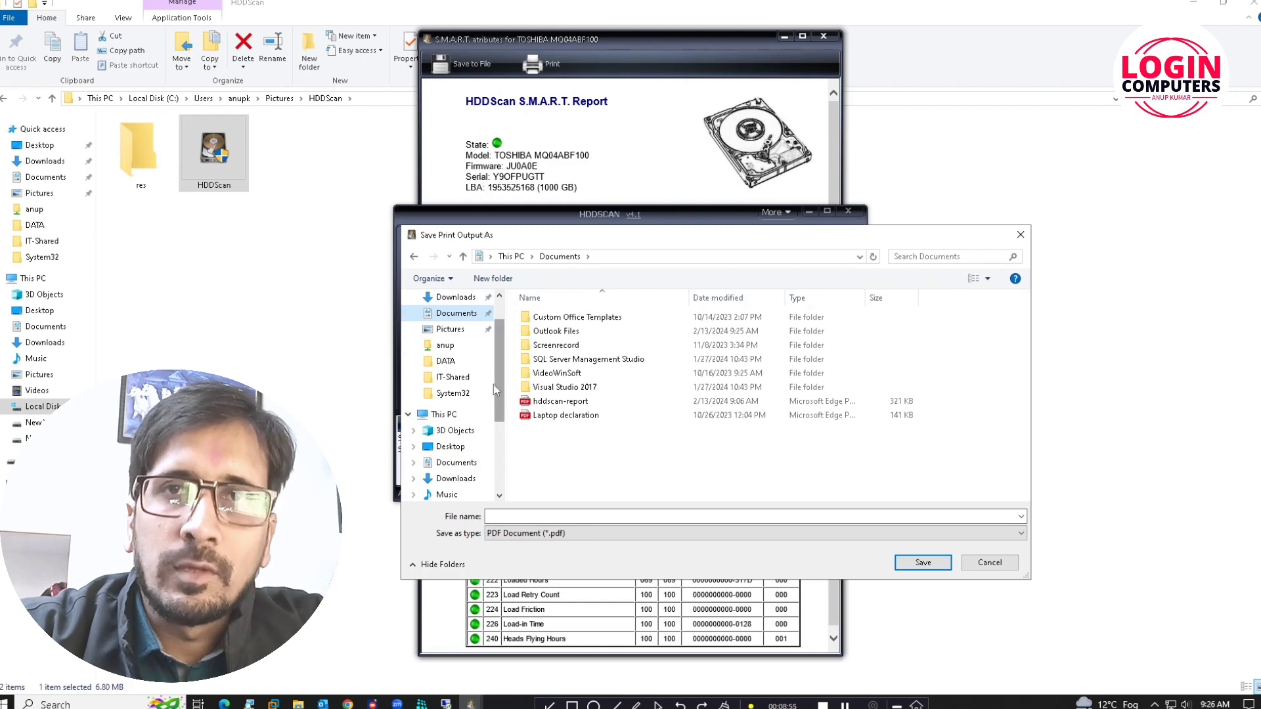
scroll(458, 464, down, 1)
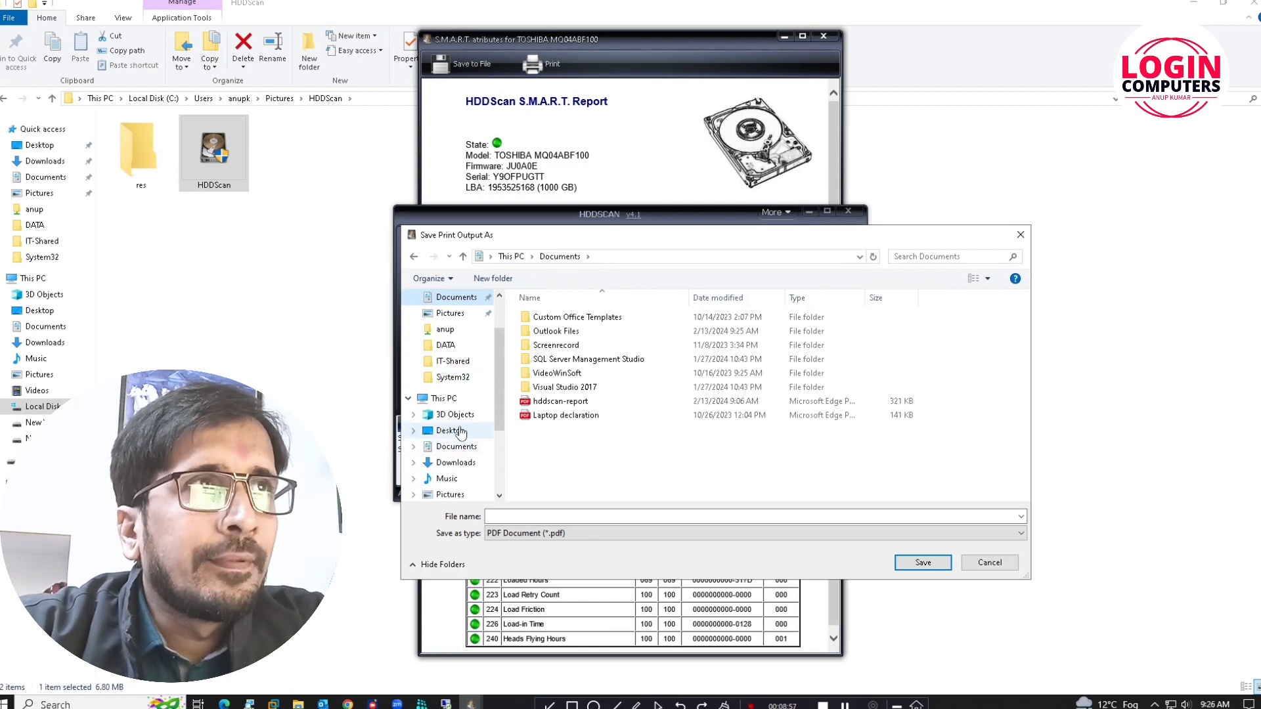
click(472, 449)
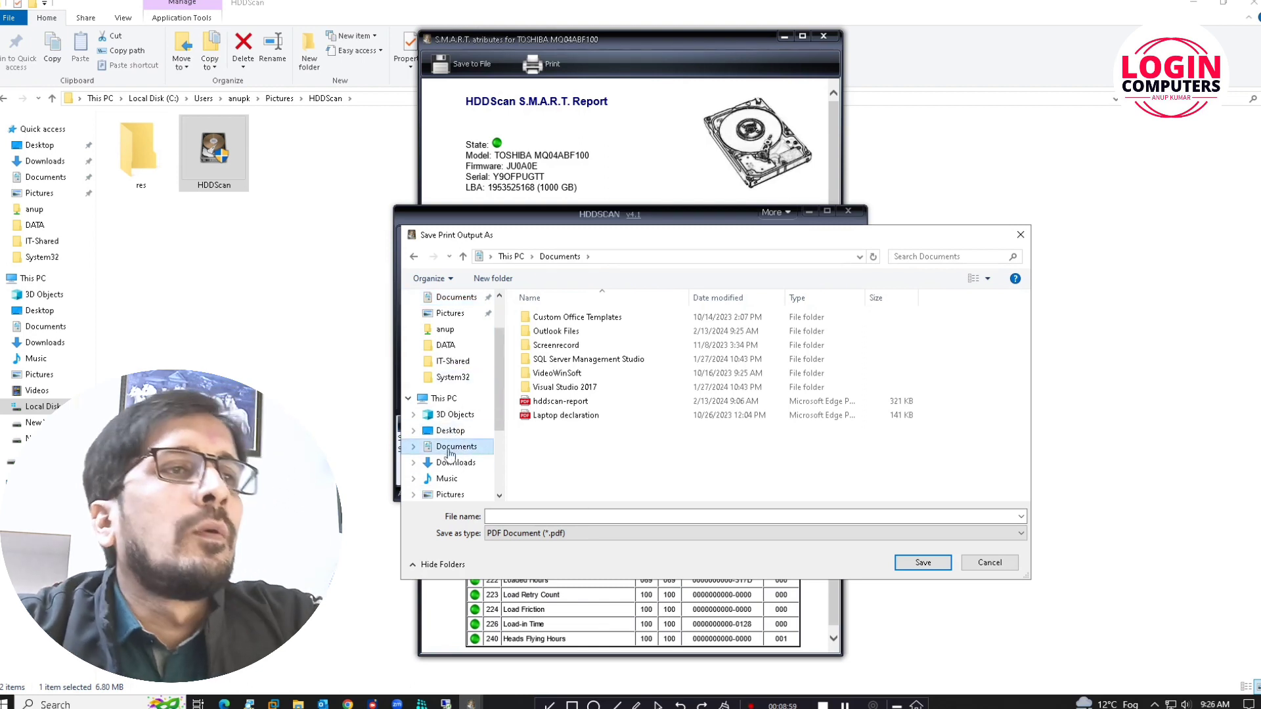
Step: Name the PDF file hddhealth-report and save it in the Documents folder
click(564, 515)
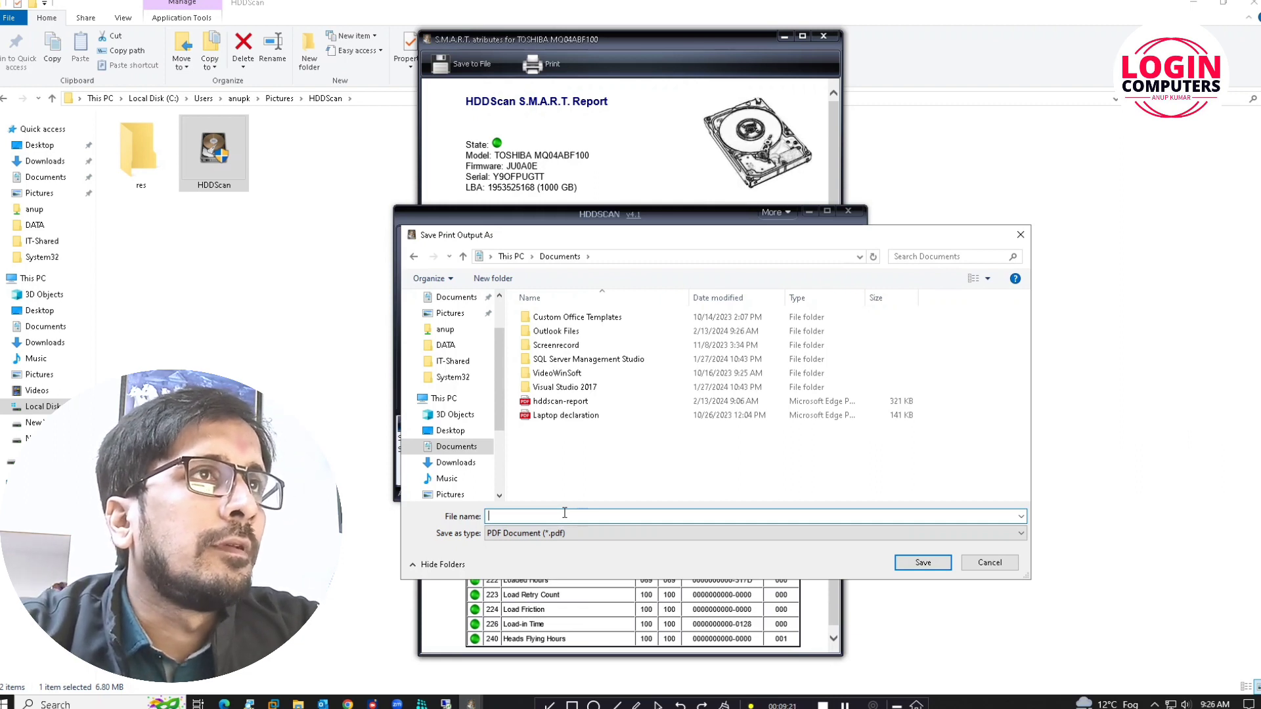
text(h)
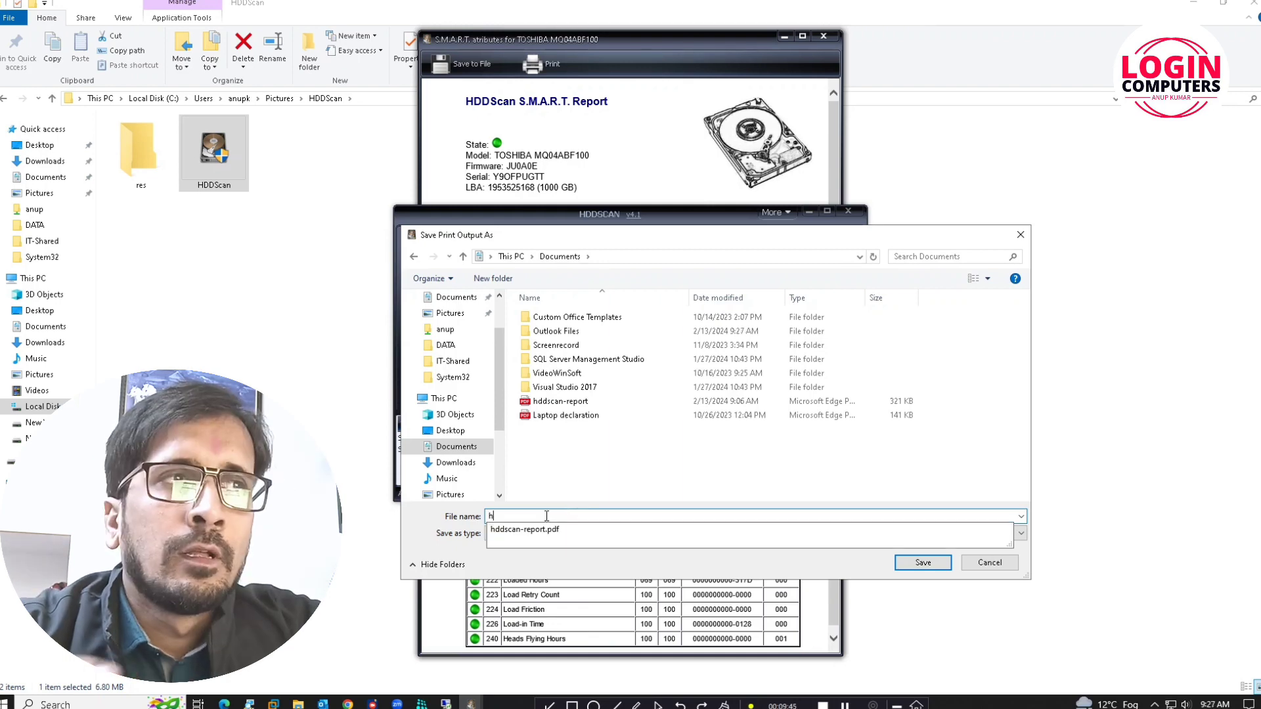
text(ddhe)
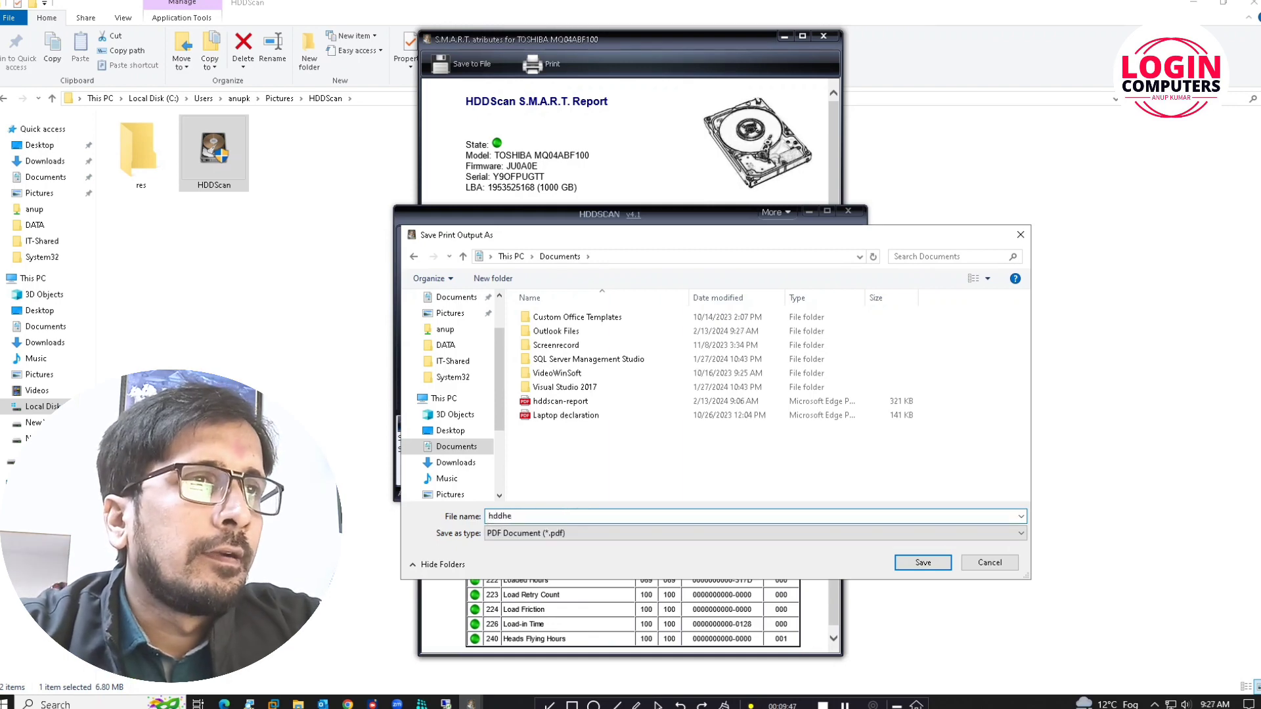
text(lth)
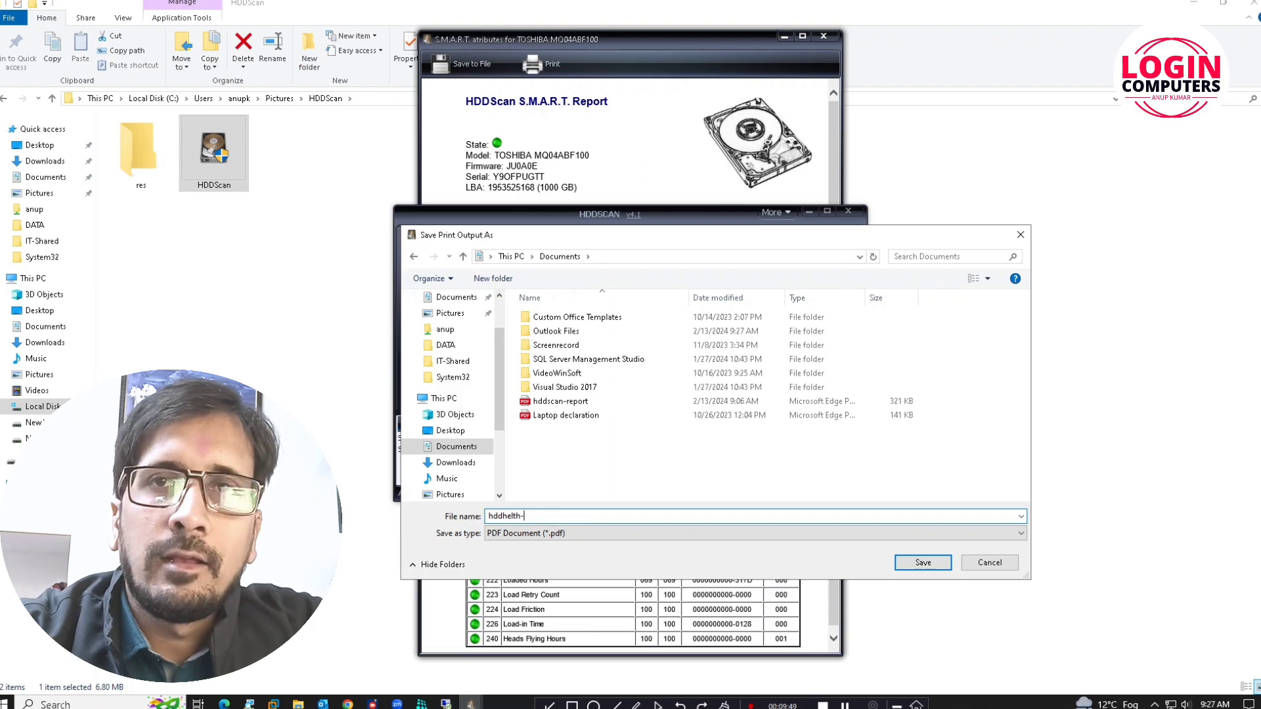
text(-report)
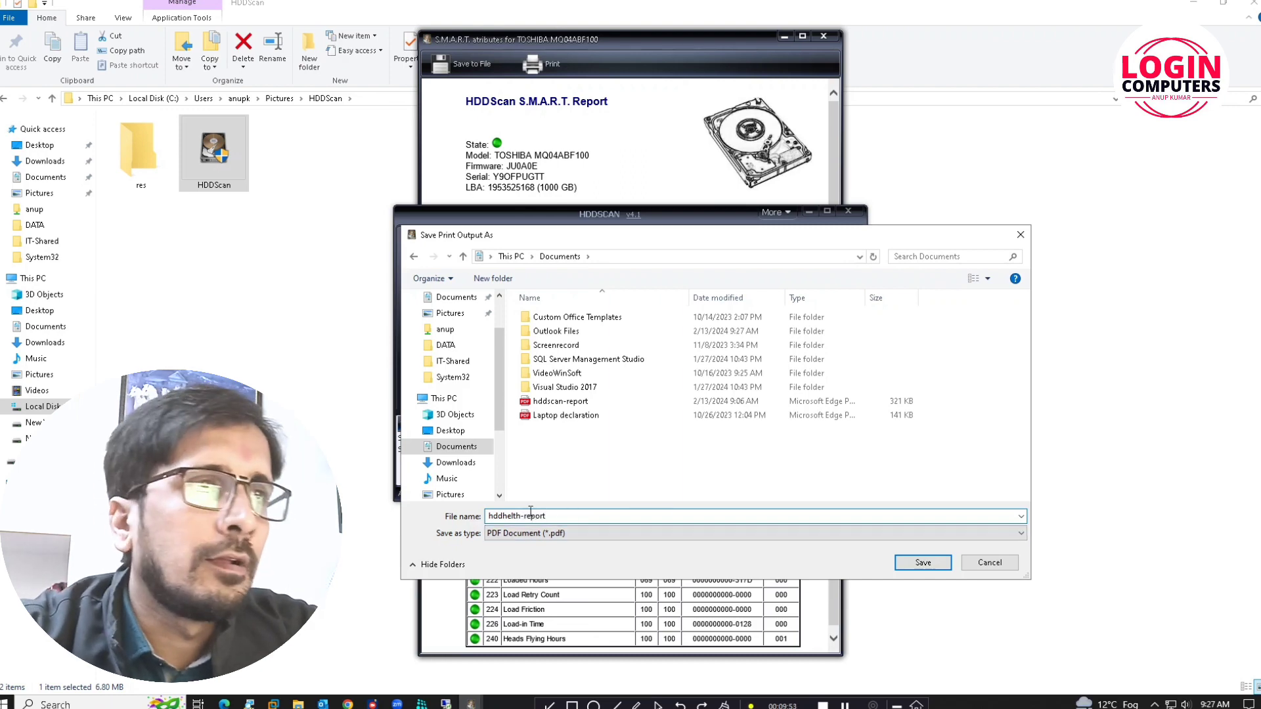
click(511, 515)
text(a)
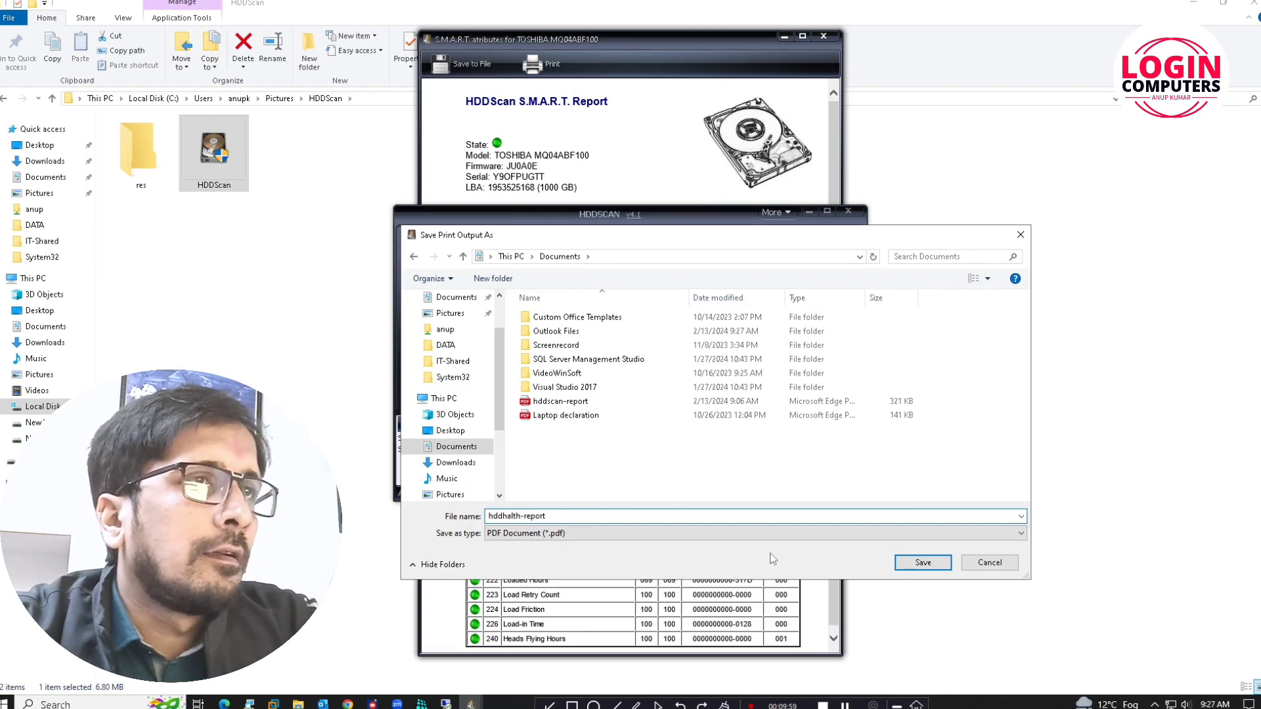
click(701, 516)
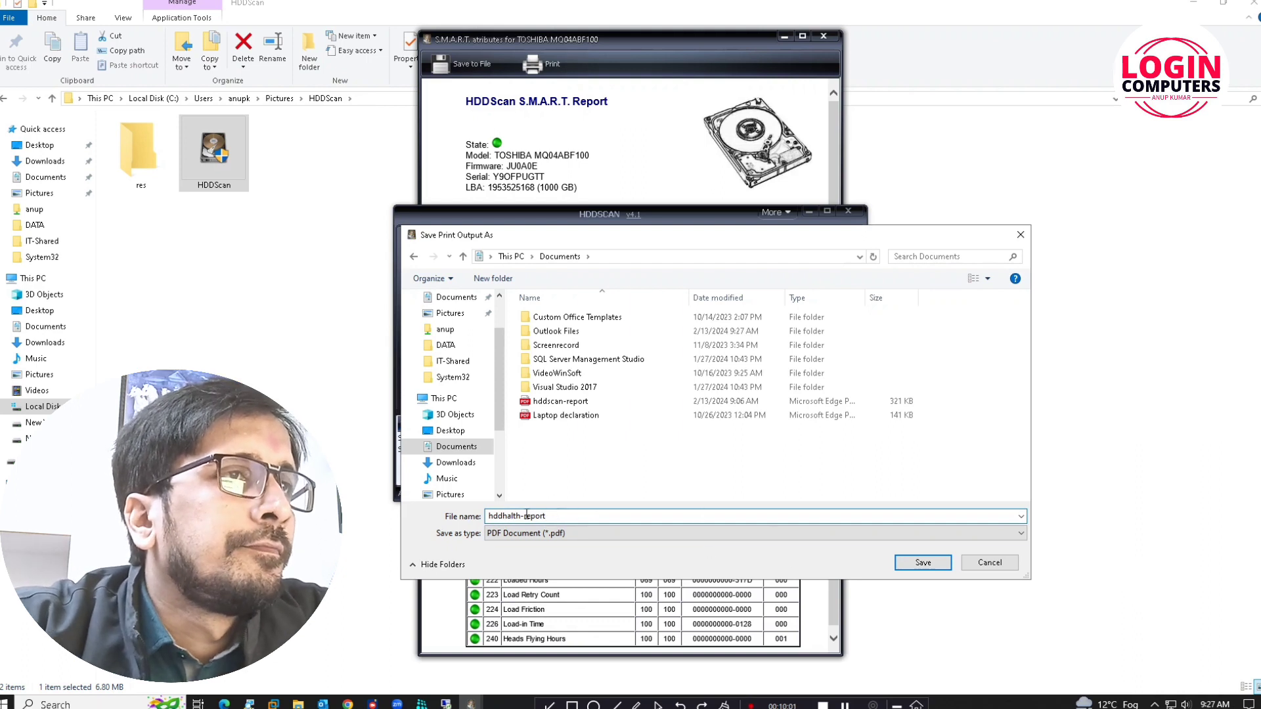
text(e)
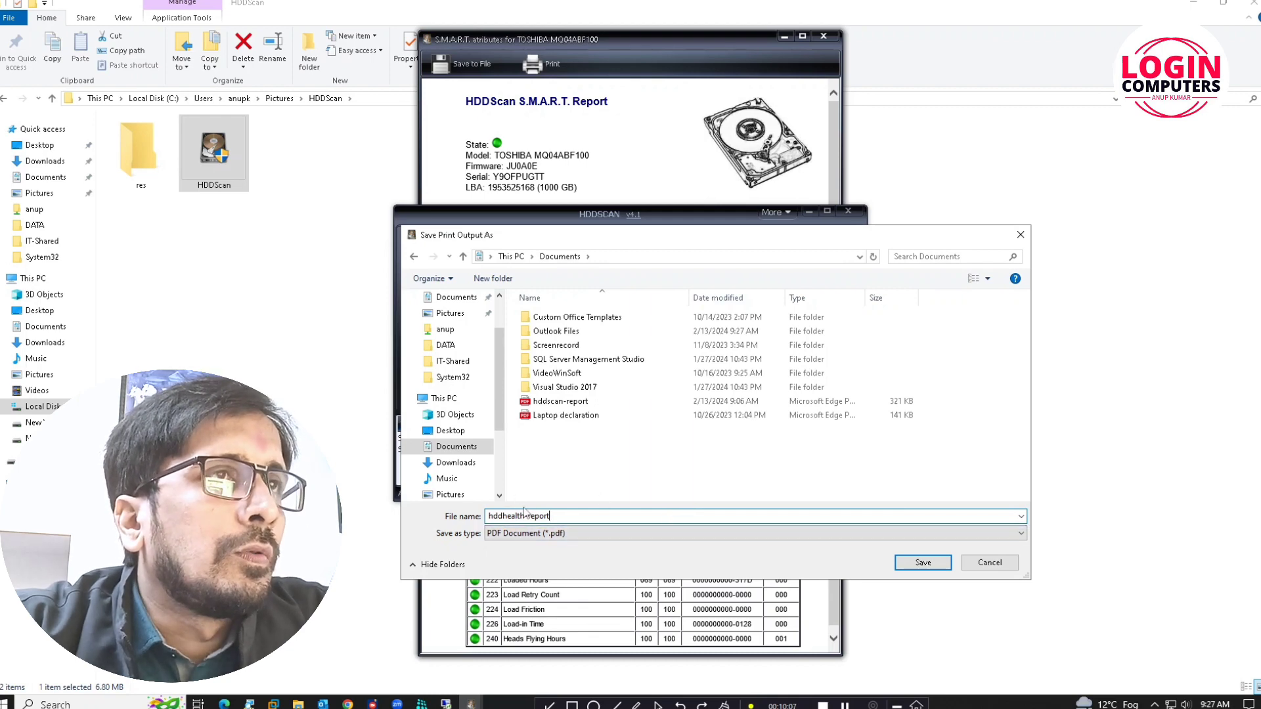
click(923, 563)
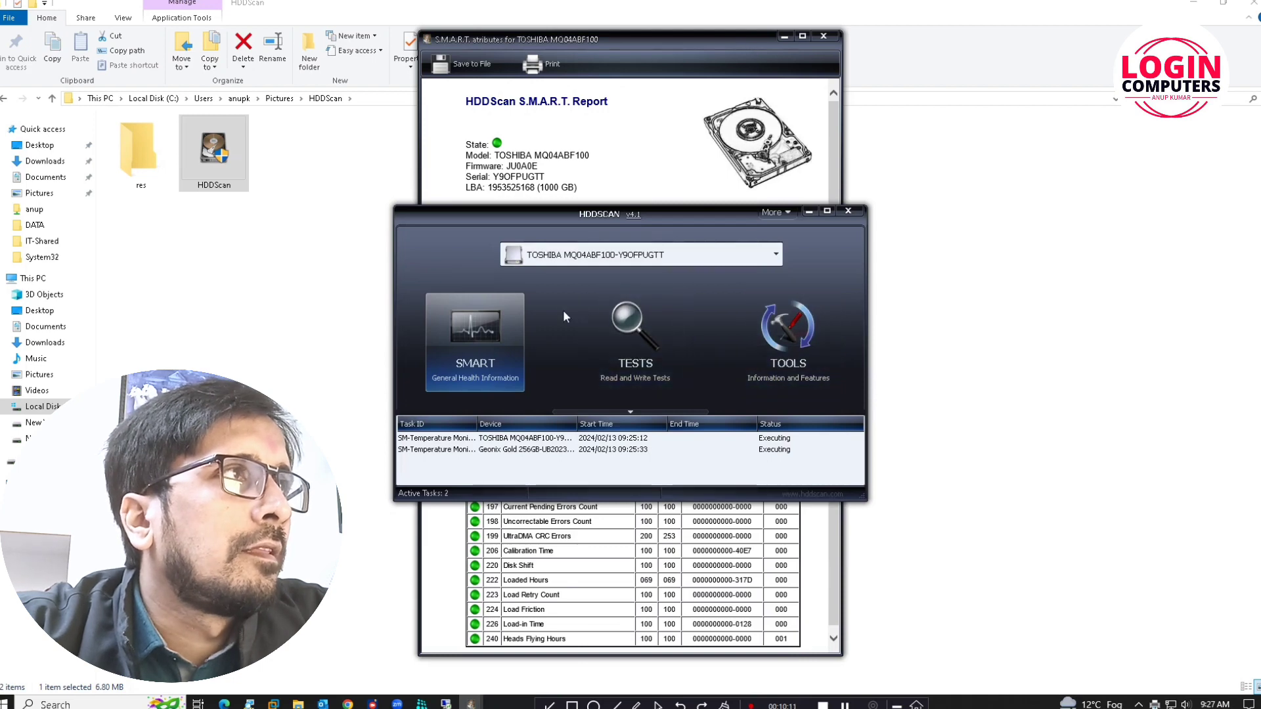
Step: Open the saved hddhealth-report PDF from the Documents folder in File Explorer
key(super+e)
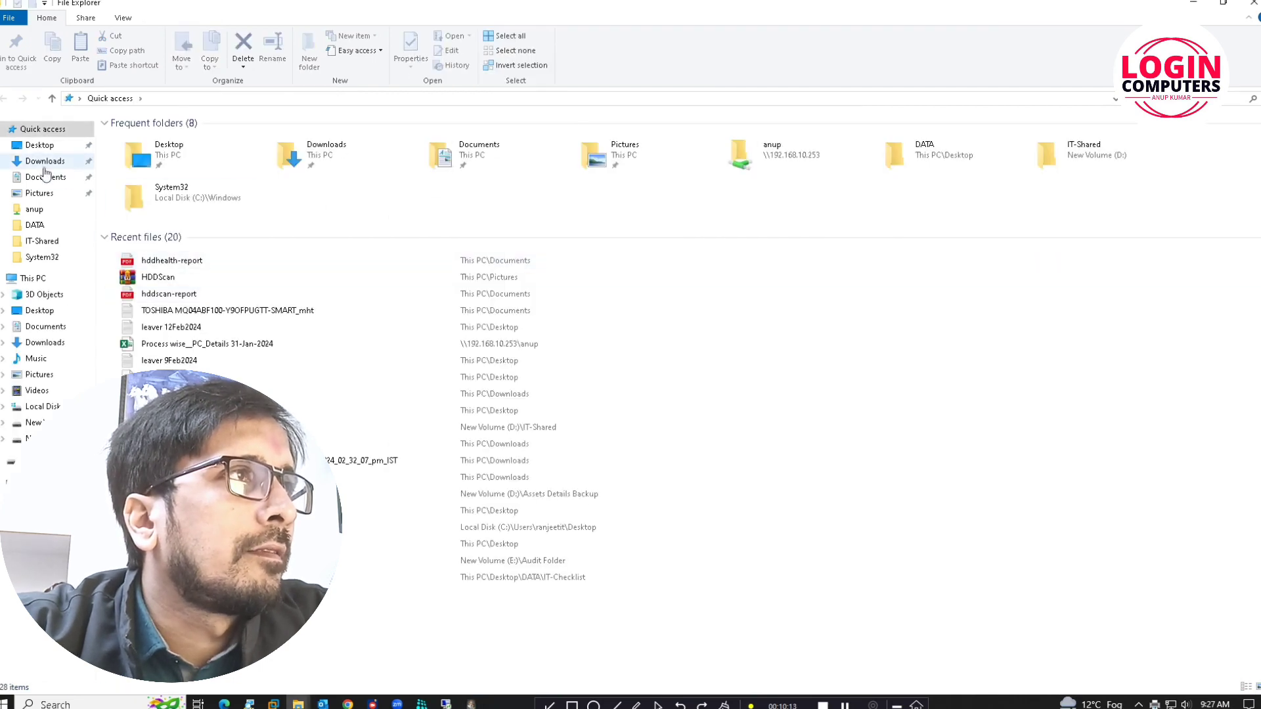
click(45, 176)
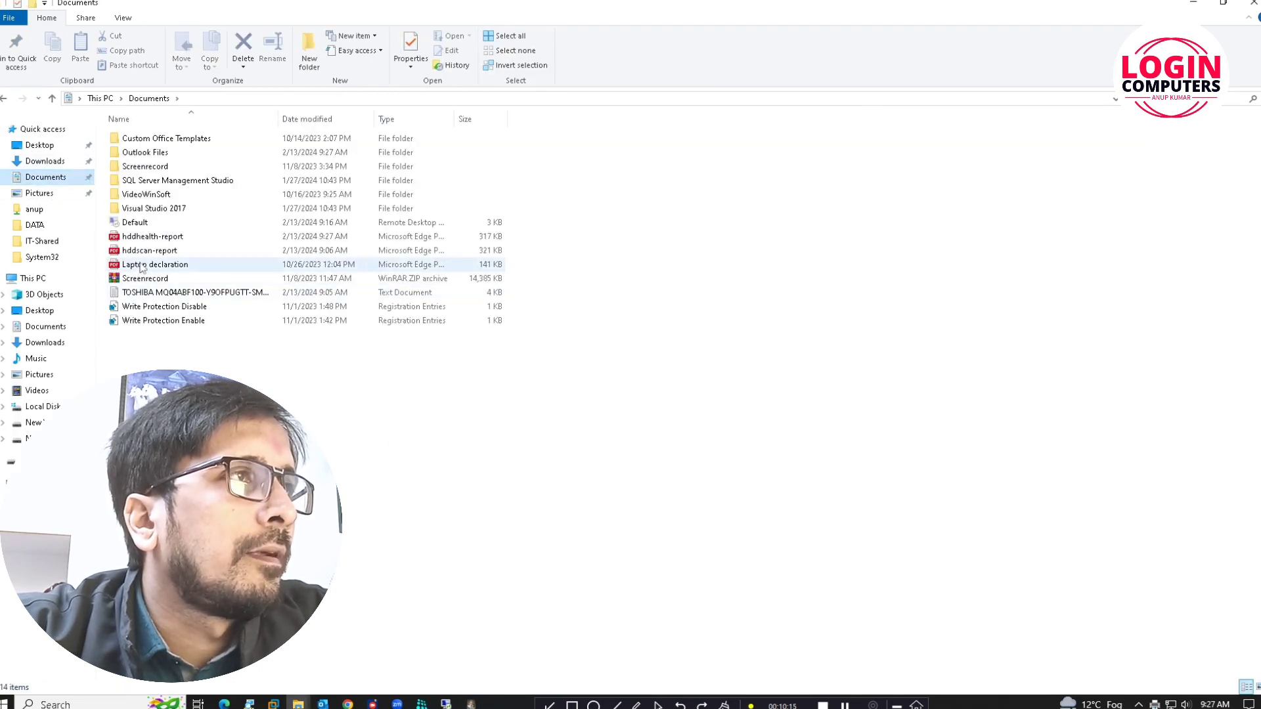
click(155, 237)
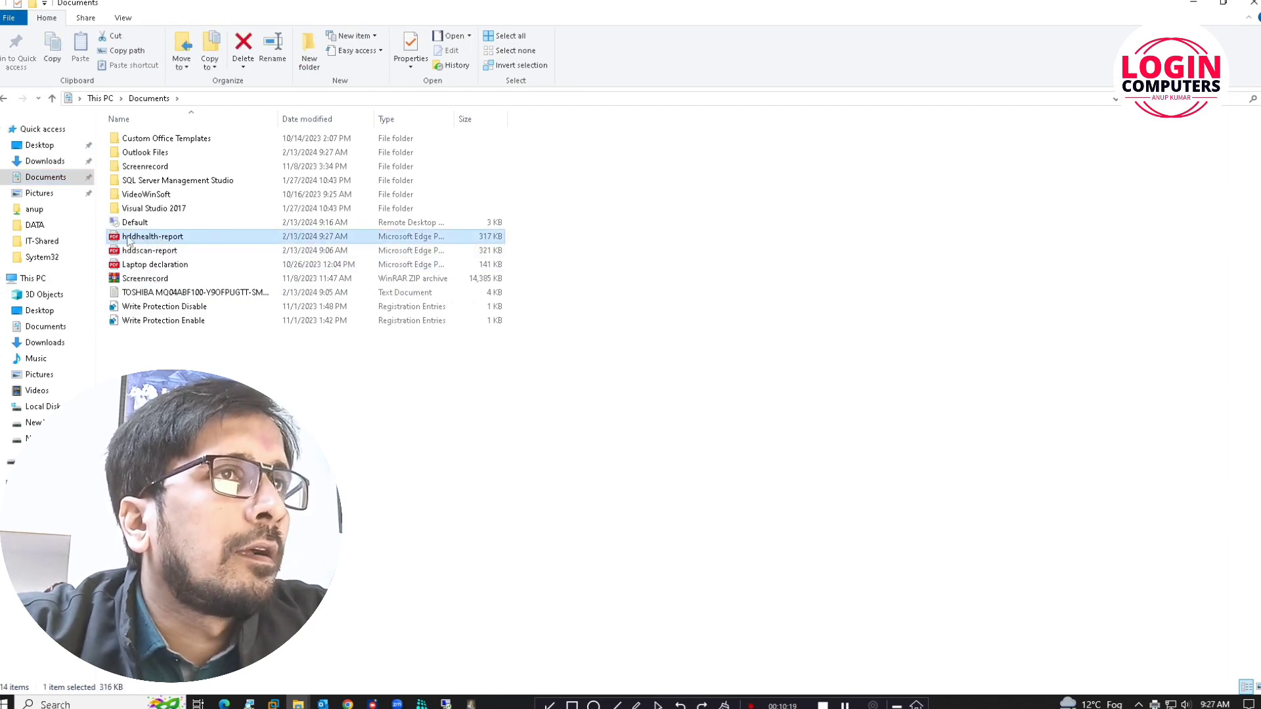
double_click(127, 240)
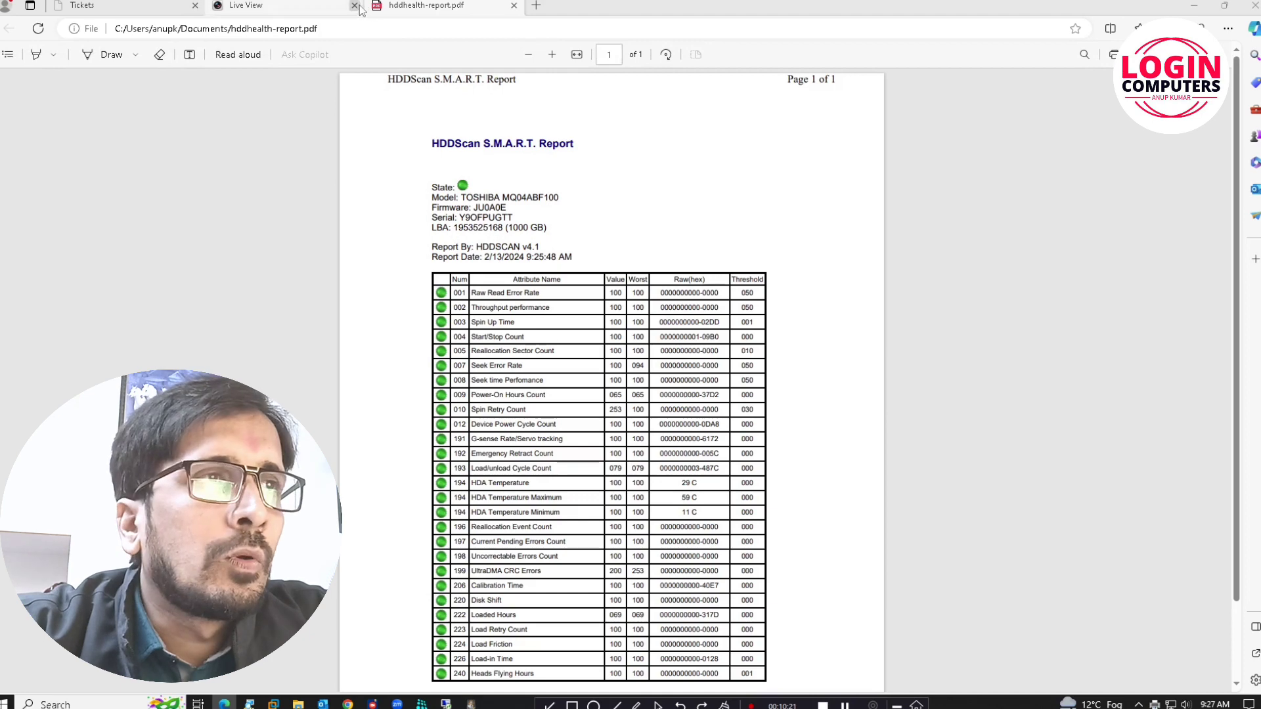
Step: Close the Live View tab, review the S.M.A.R.T. report PDF down to its footer, and close the browser window
click(354, 5)
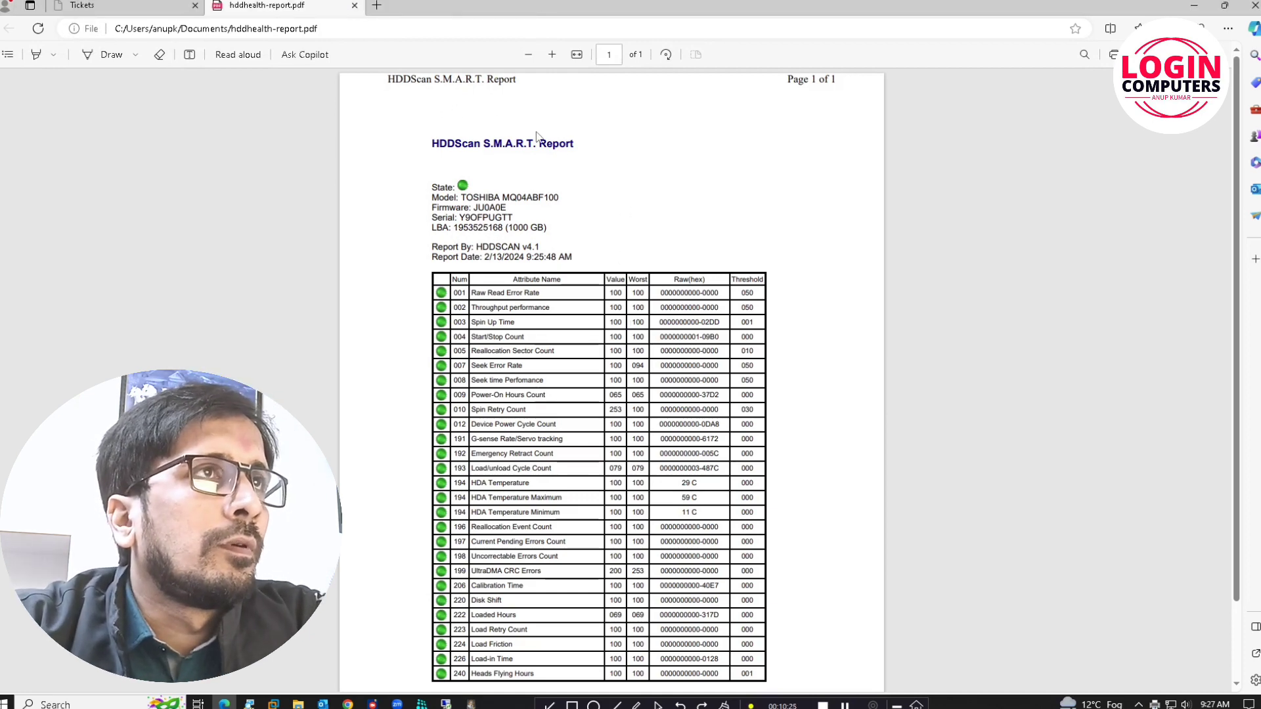
scroll(536, 136, down, 2)
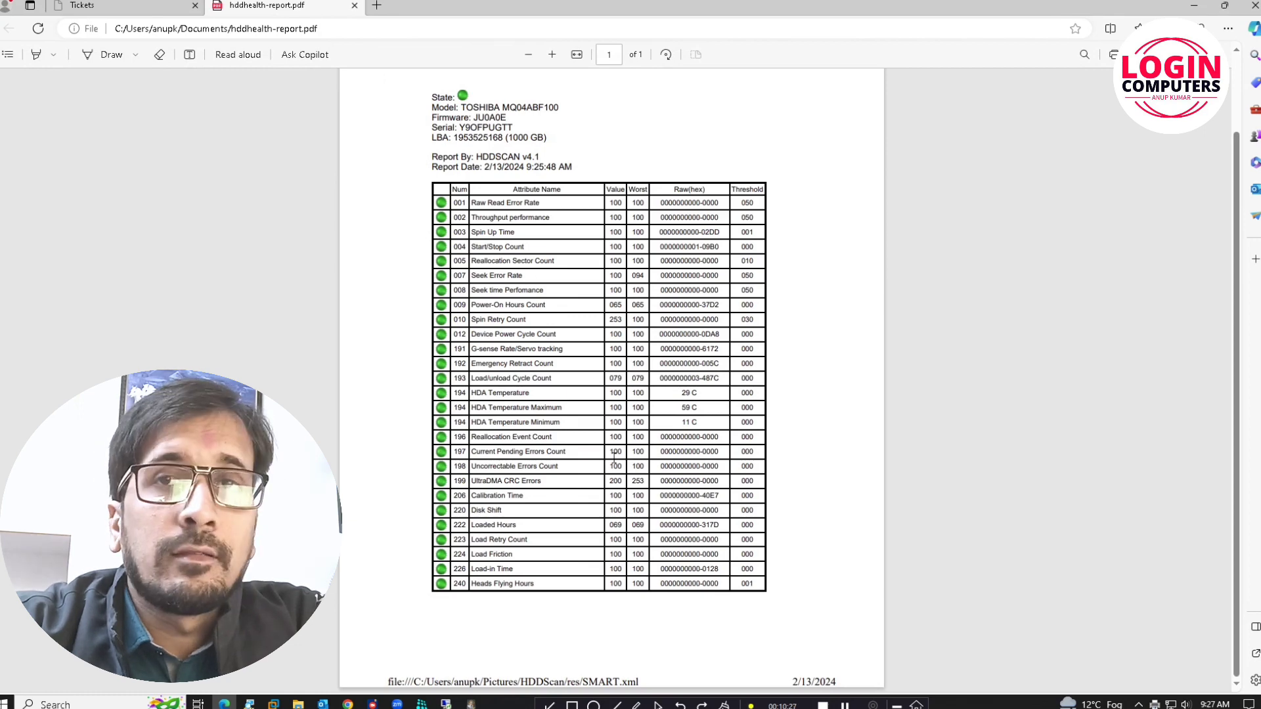
scroll(610, 467, up, 2)
scroll(746, 389, down, 2)
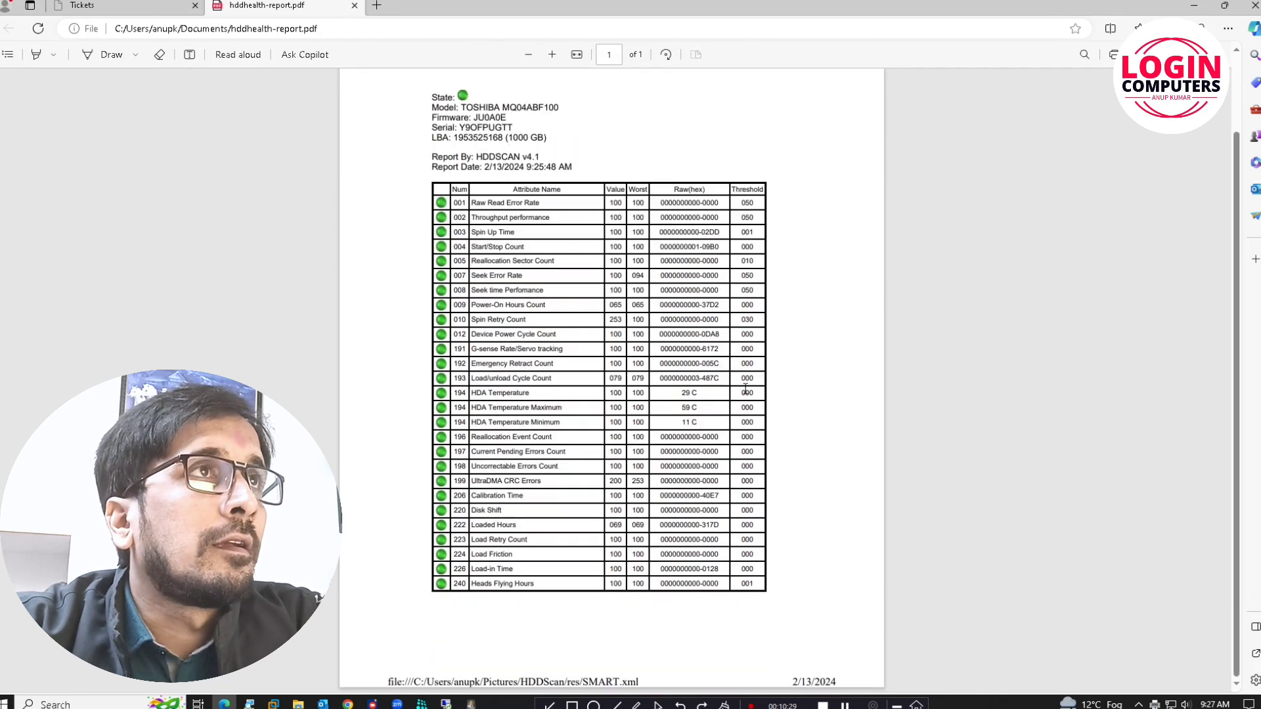
scroll(669, 360, up, 2)
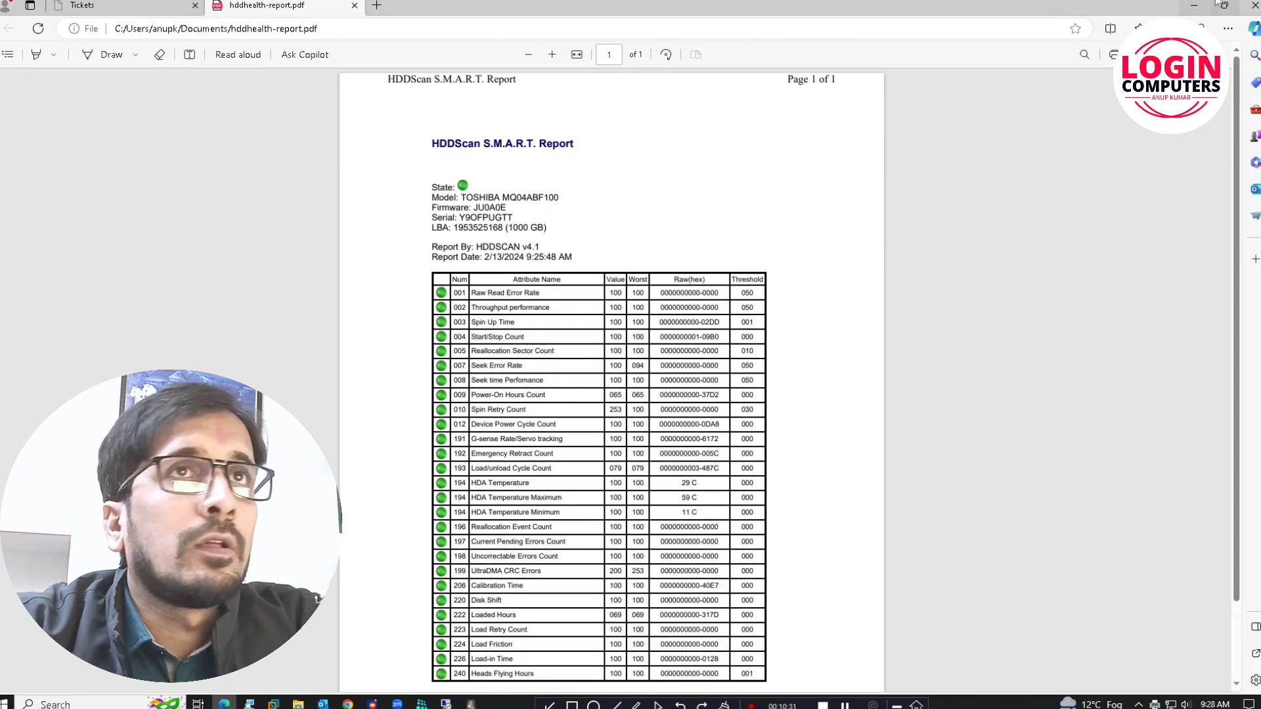
click(1255, 5)
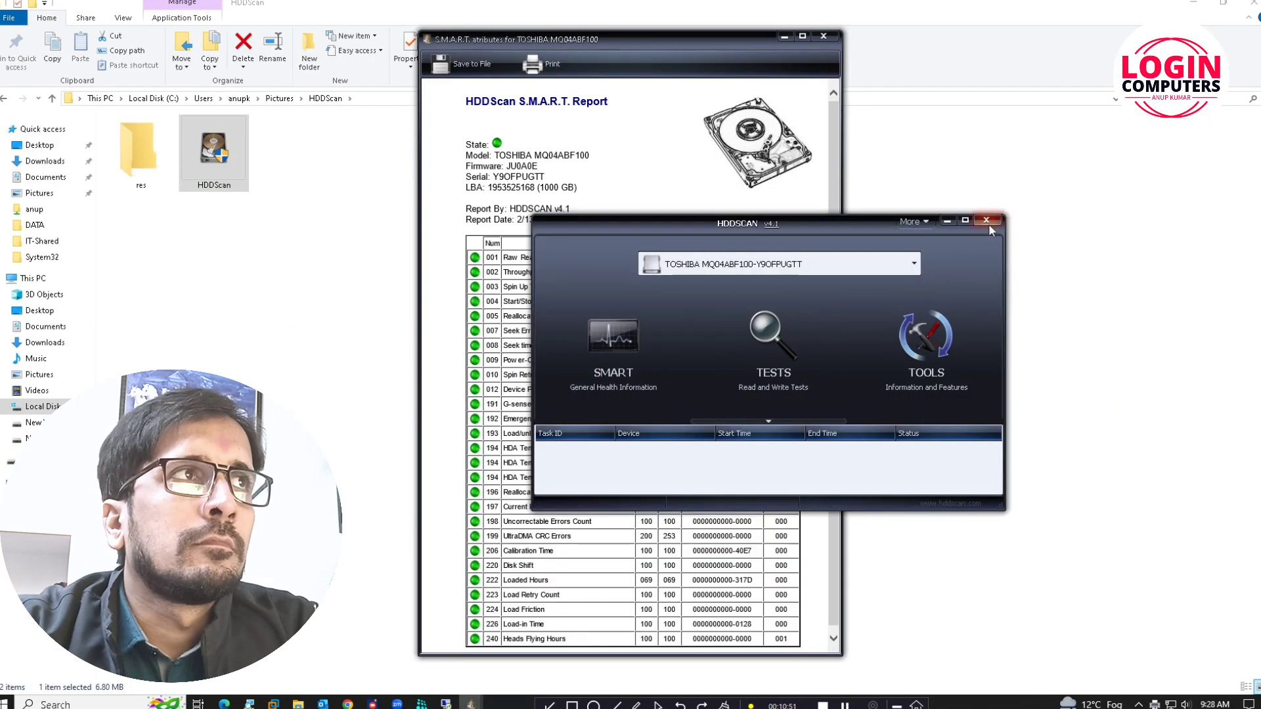
Step: Close HDDScan and its folder window, and switch to the Login Computers YouTube channel page in the browser
click(986, 221)
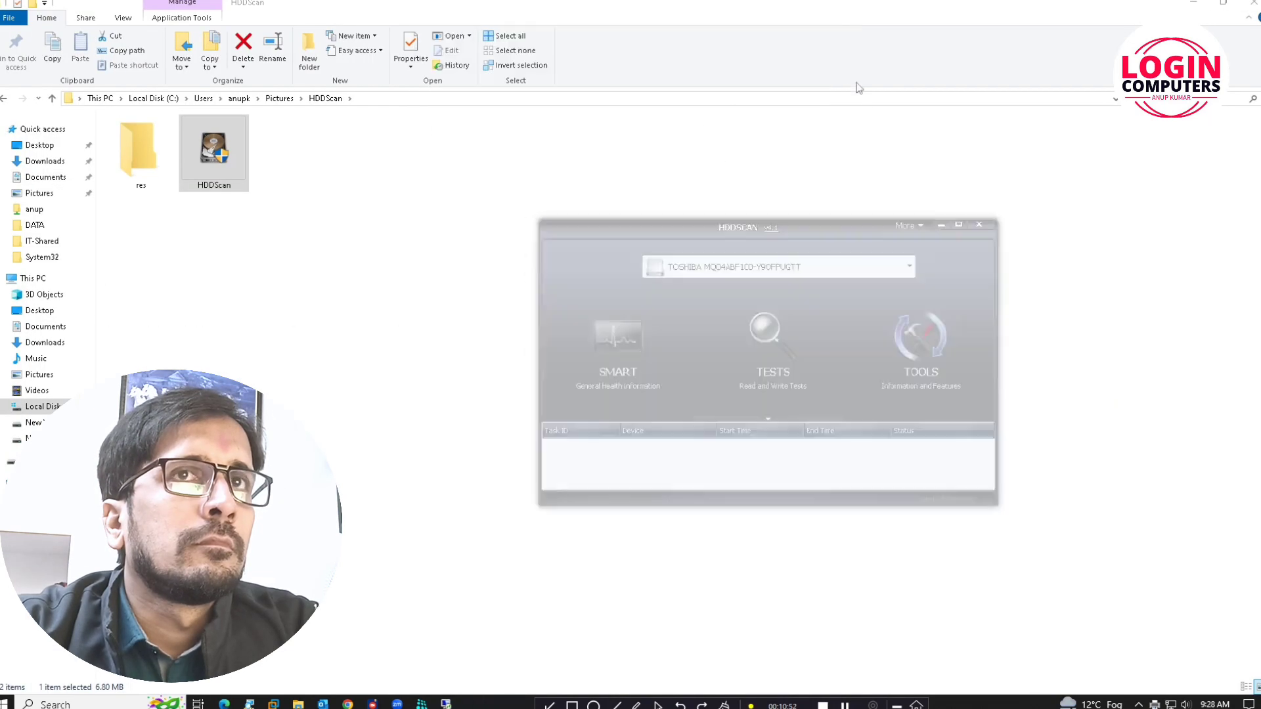
click(1251, 5)
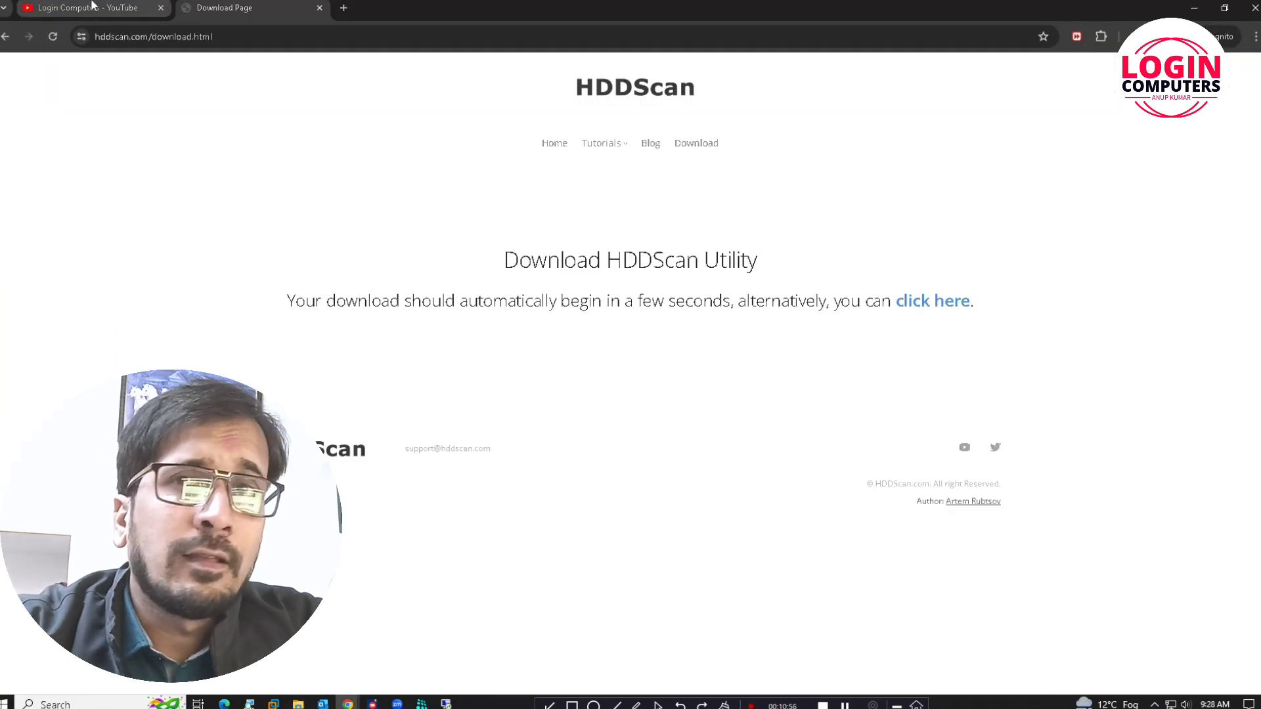
click(95, 7)
click(947, 339)
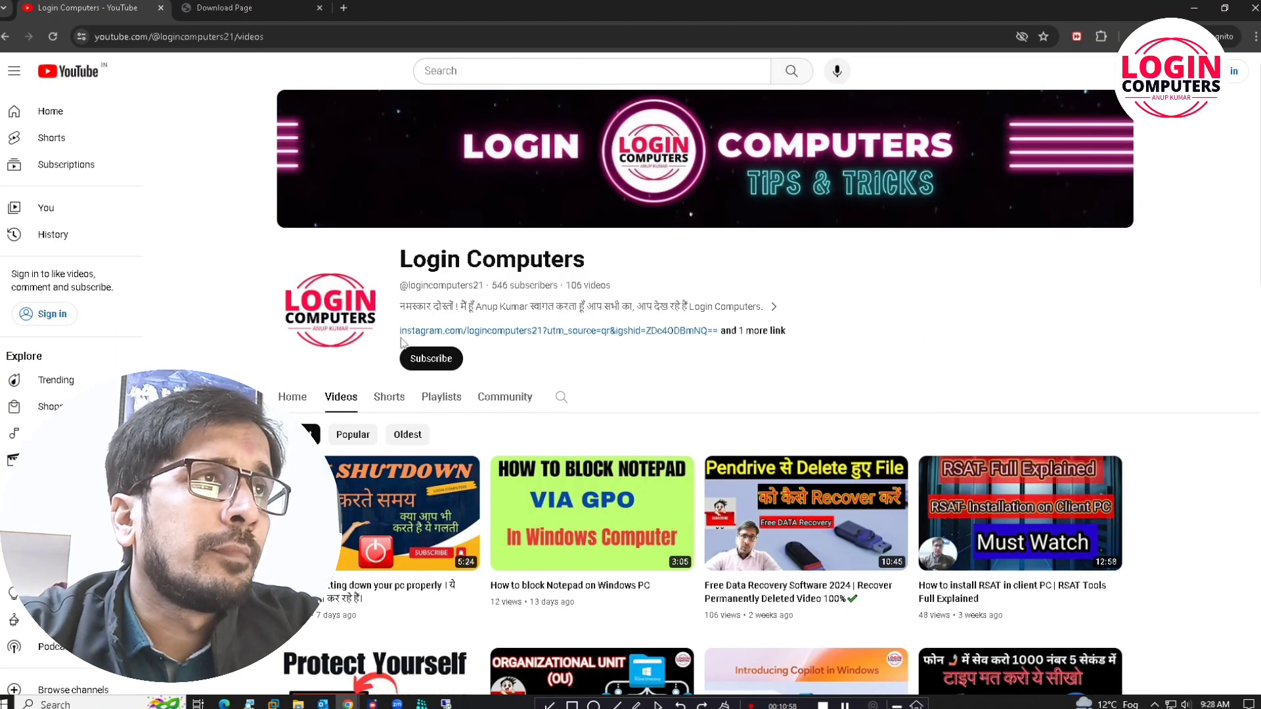